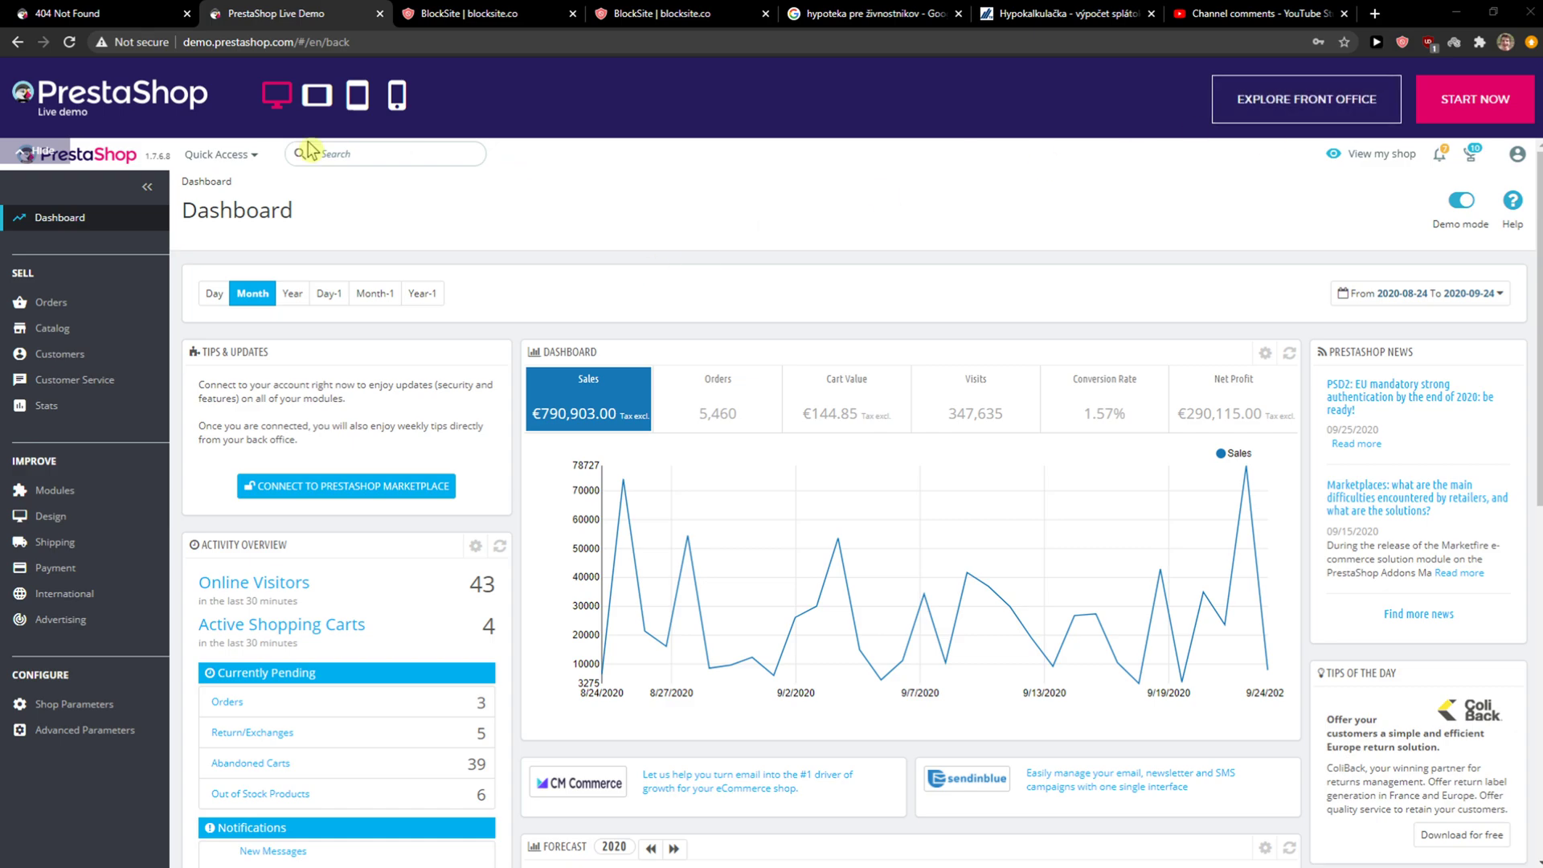
# Hide the demo banner and open the Catalog > Products list
pyautogui.click(55, 151)
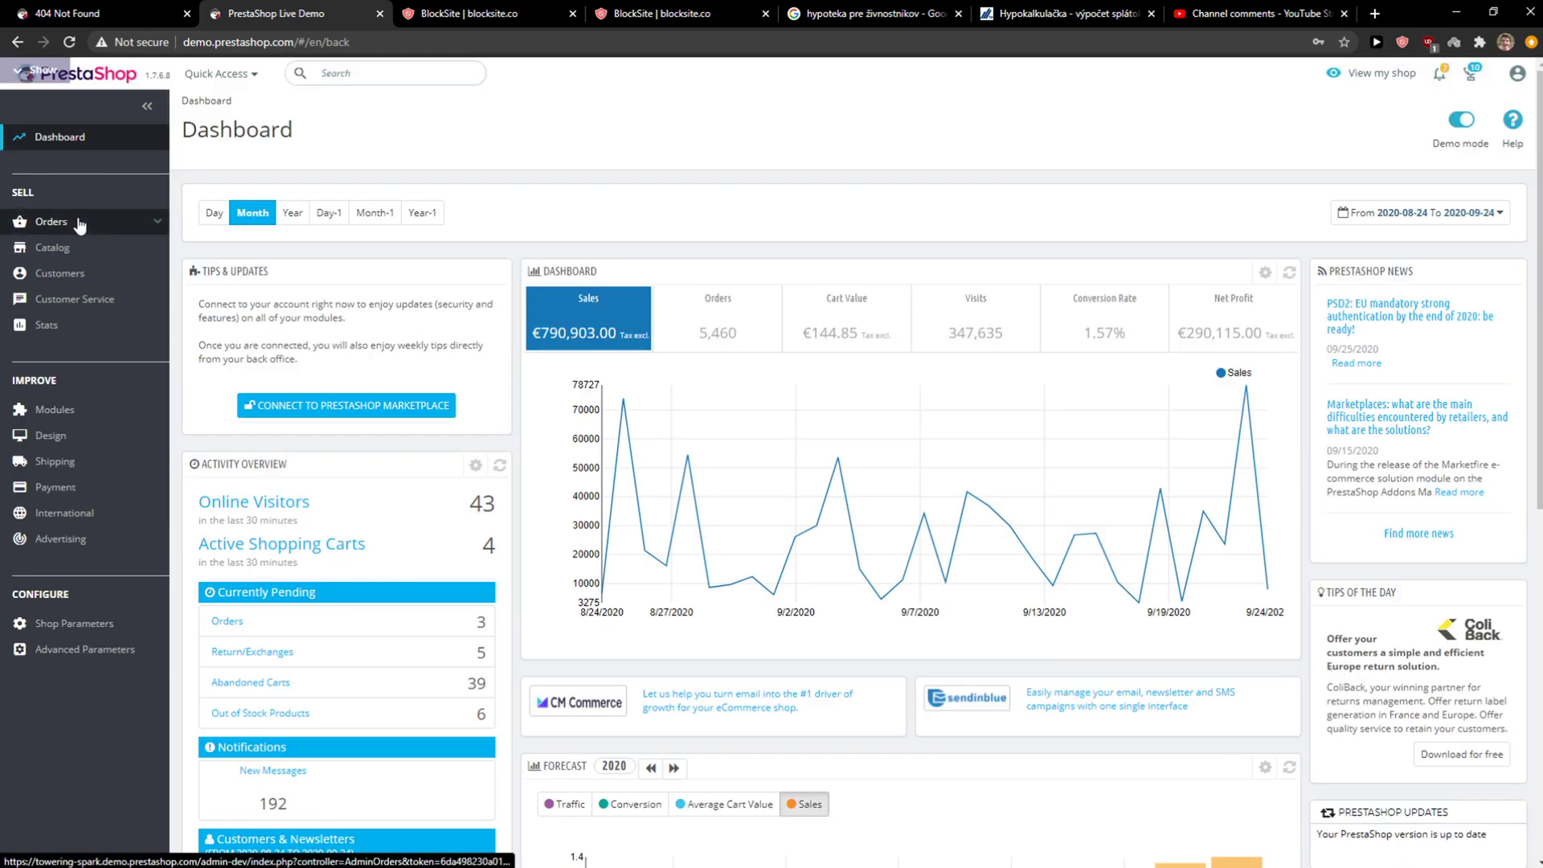
pyautogui.moveTo(61, 259)
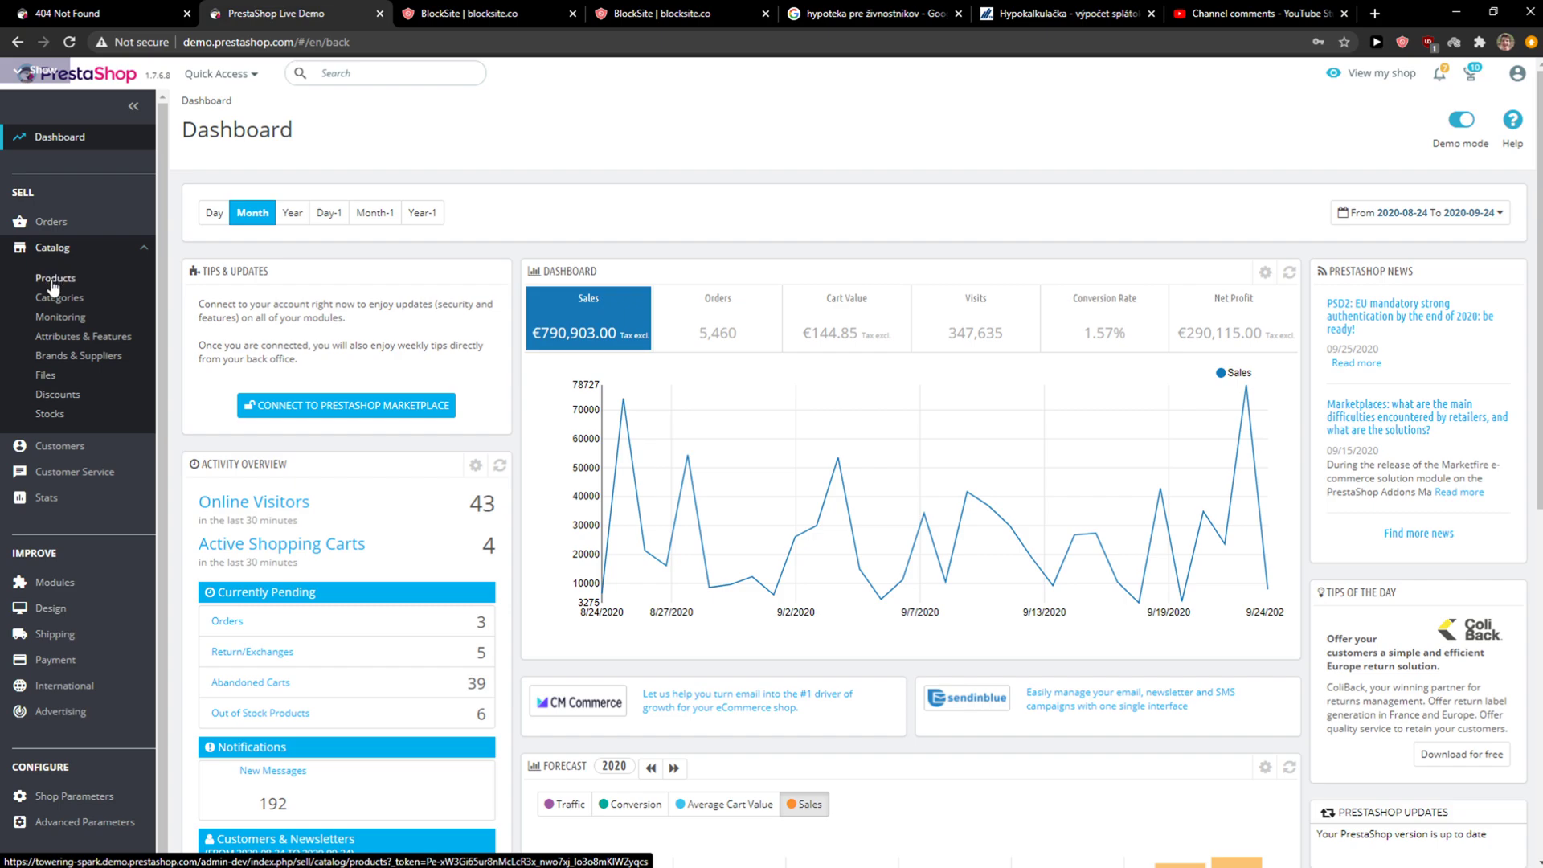
pyautogui.click(53, 283)
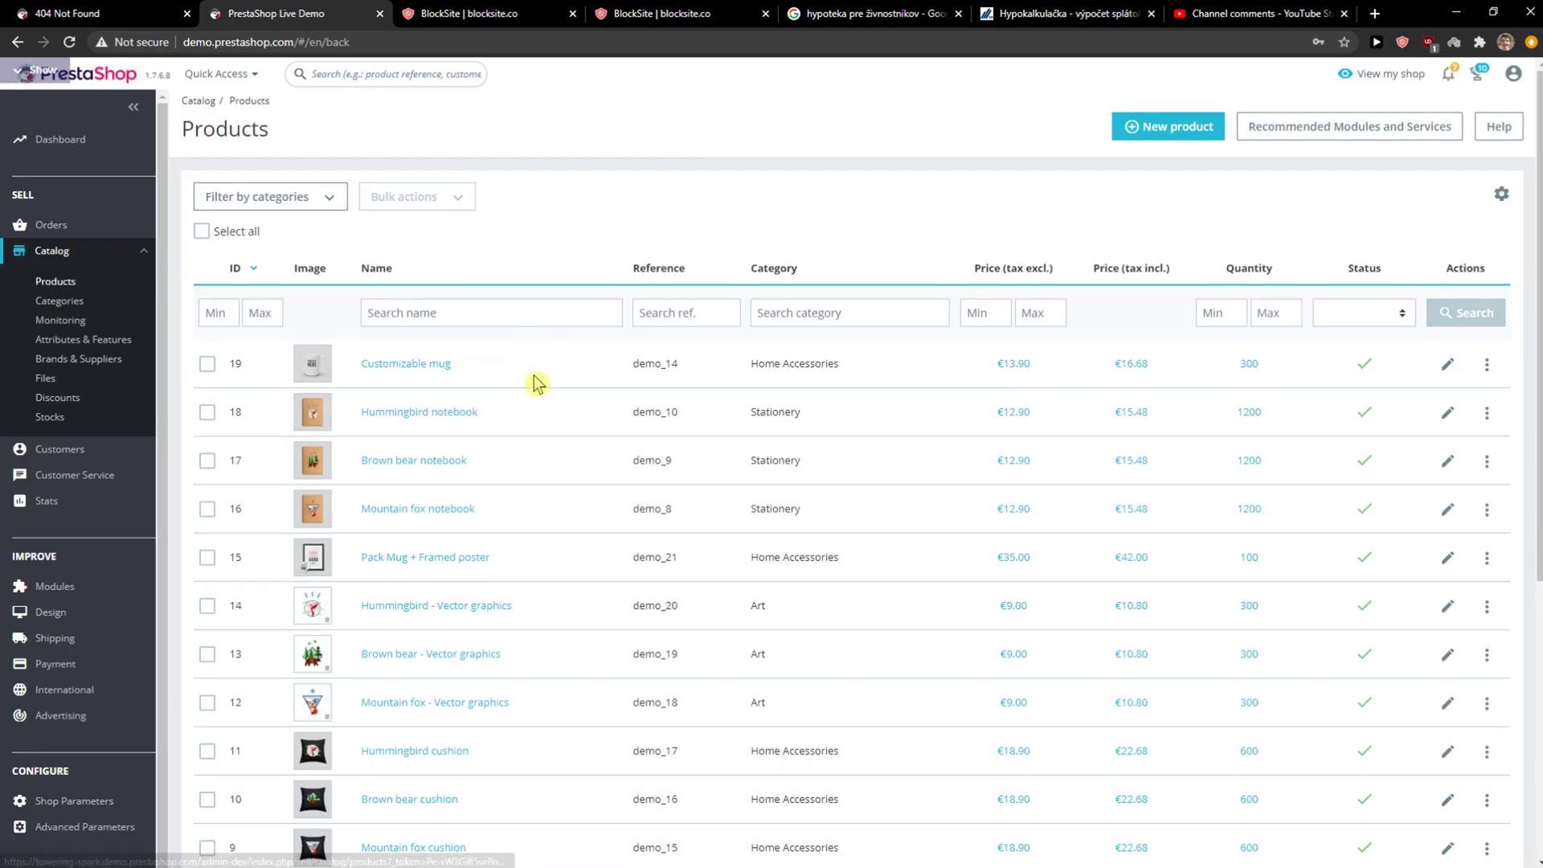
pyautogui.scroll(-5, 727, 494)
pyautogui.scroll(5, 723, 482)
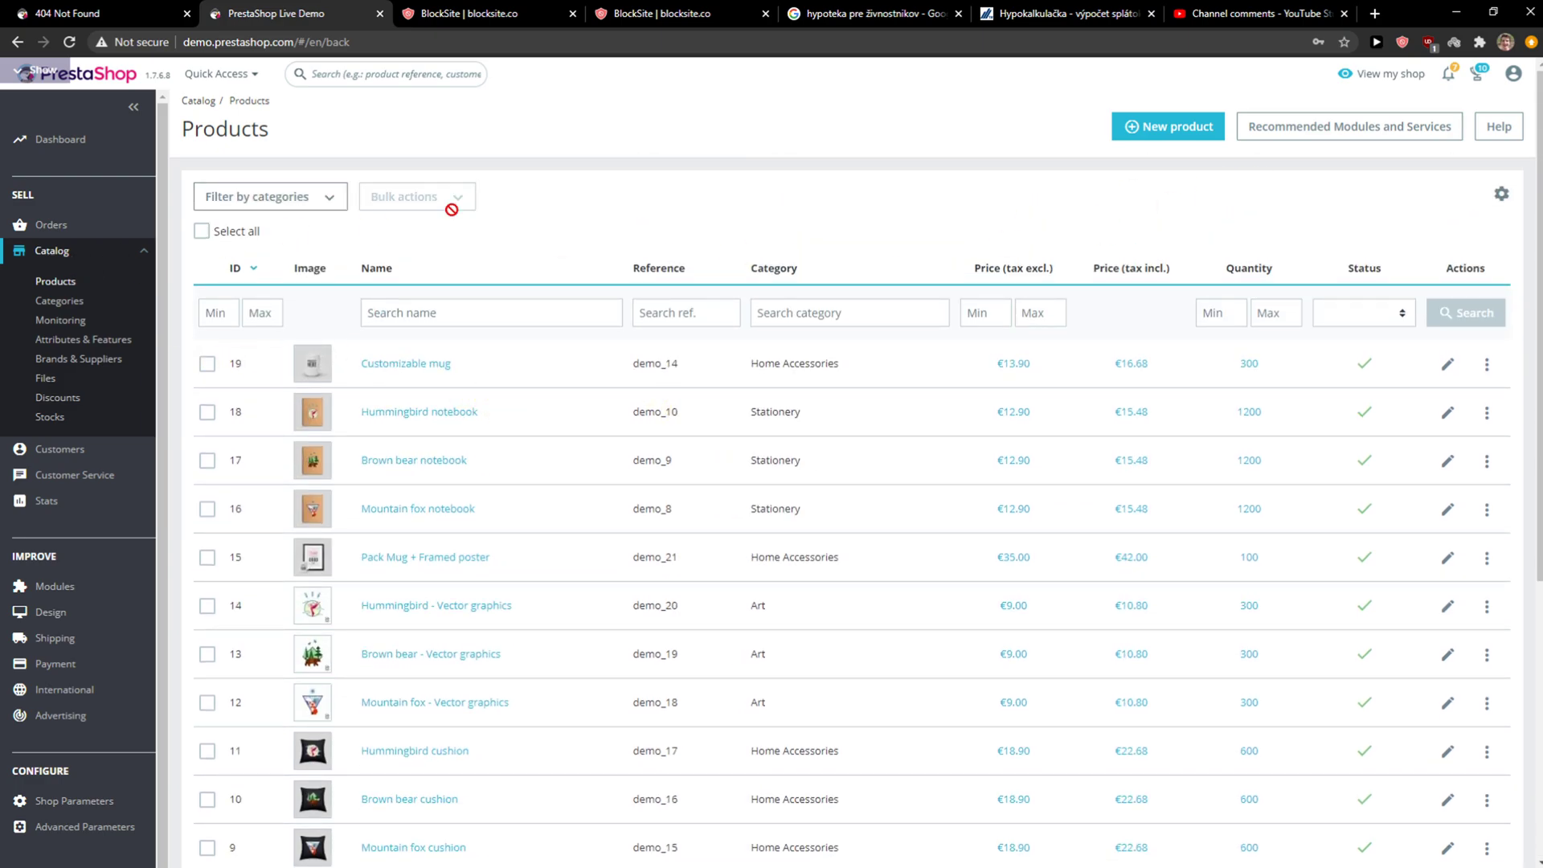
# Start a new product and name it 'Nike Shoes'
pyautogui.click(1175, 137)
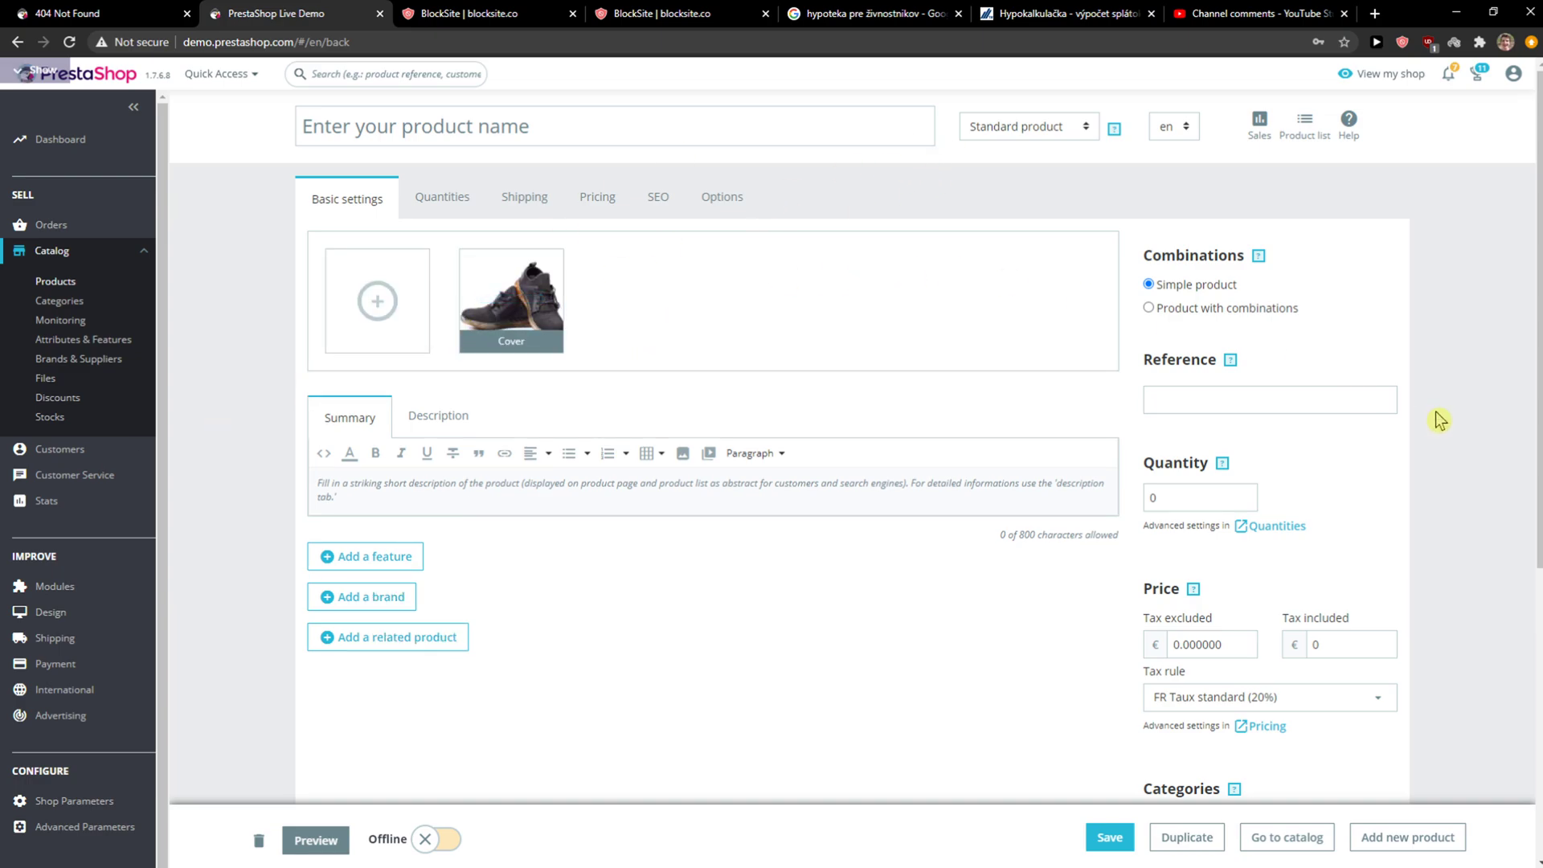
pyautogui.click(423, 143)
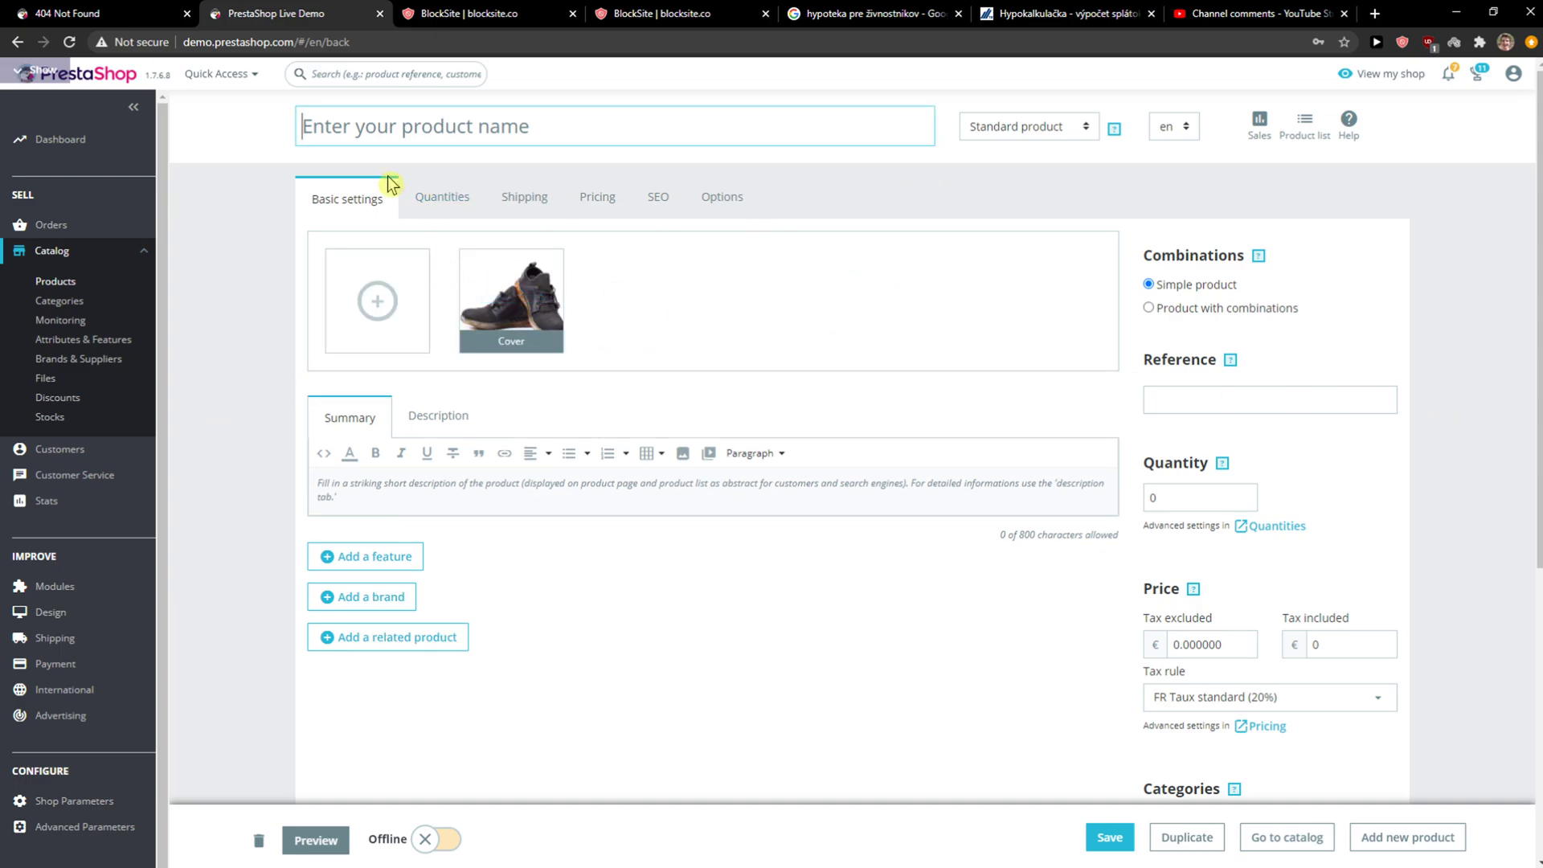
pyautogui.write('Nike Shoes')
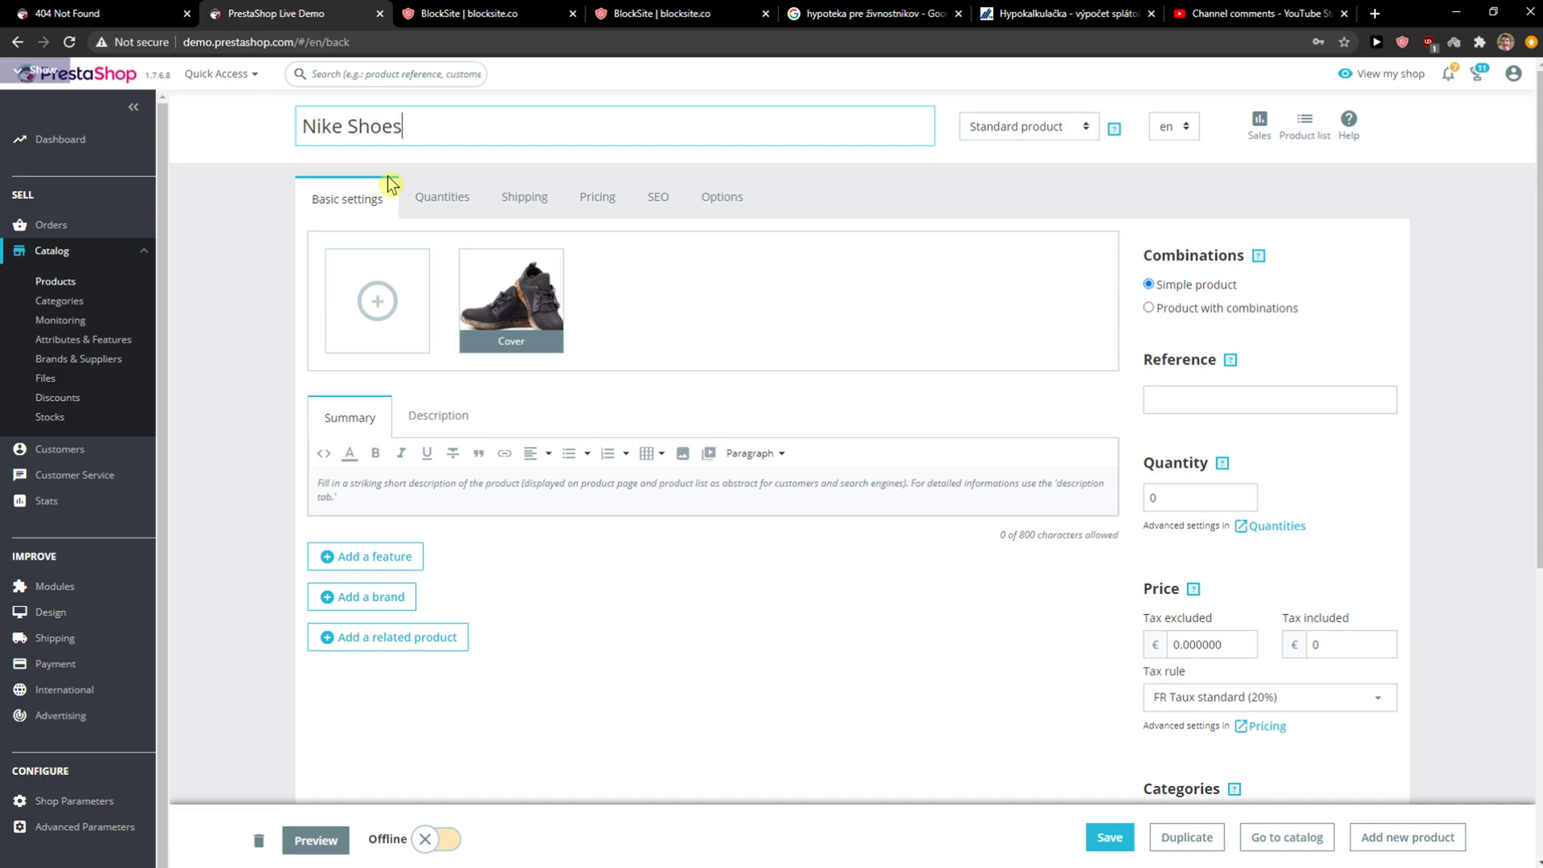
# Write the summary 'Best shoes on the market!'
pyautogui.click(385, 490)
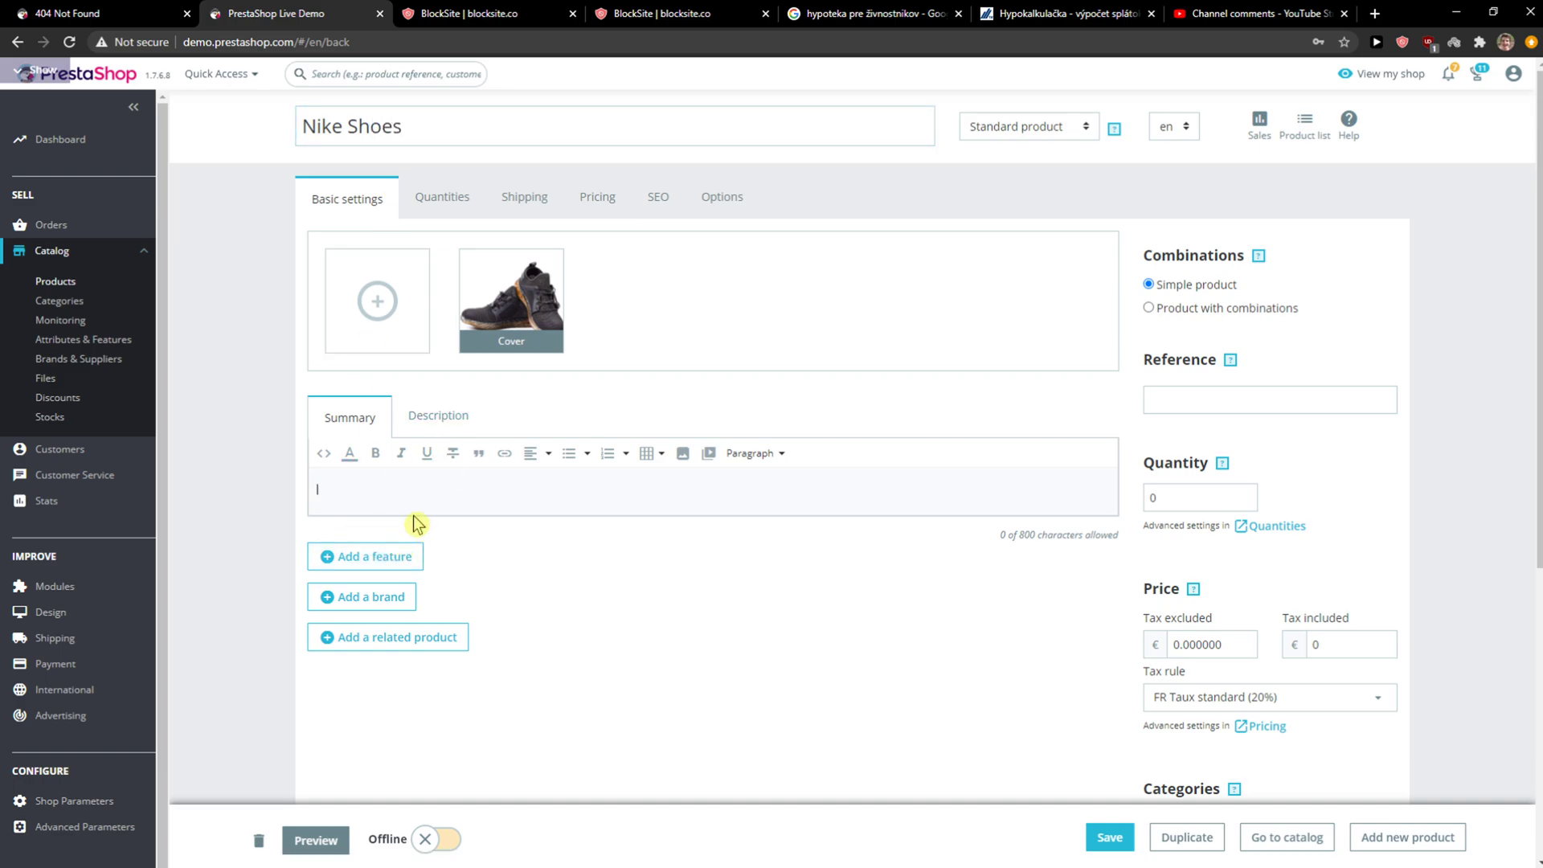
pyautogui.write('Best shoes on the market!')
pyautogui.scroll(-1, 413, 519)
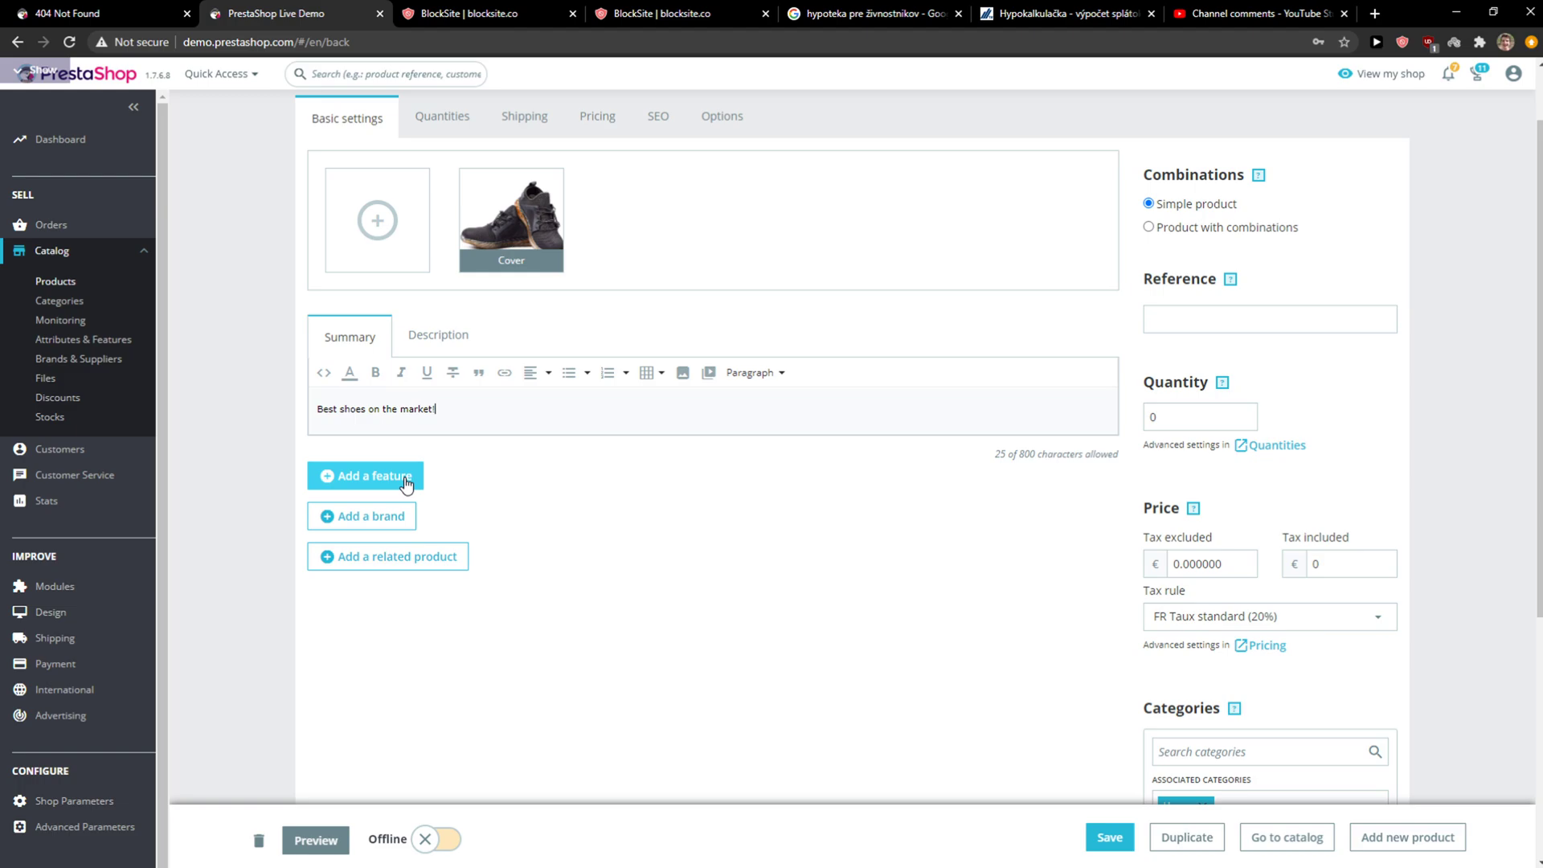
pyautogui.click(406, 479)
pyautogui.click(441, 439)
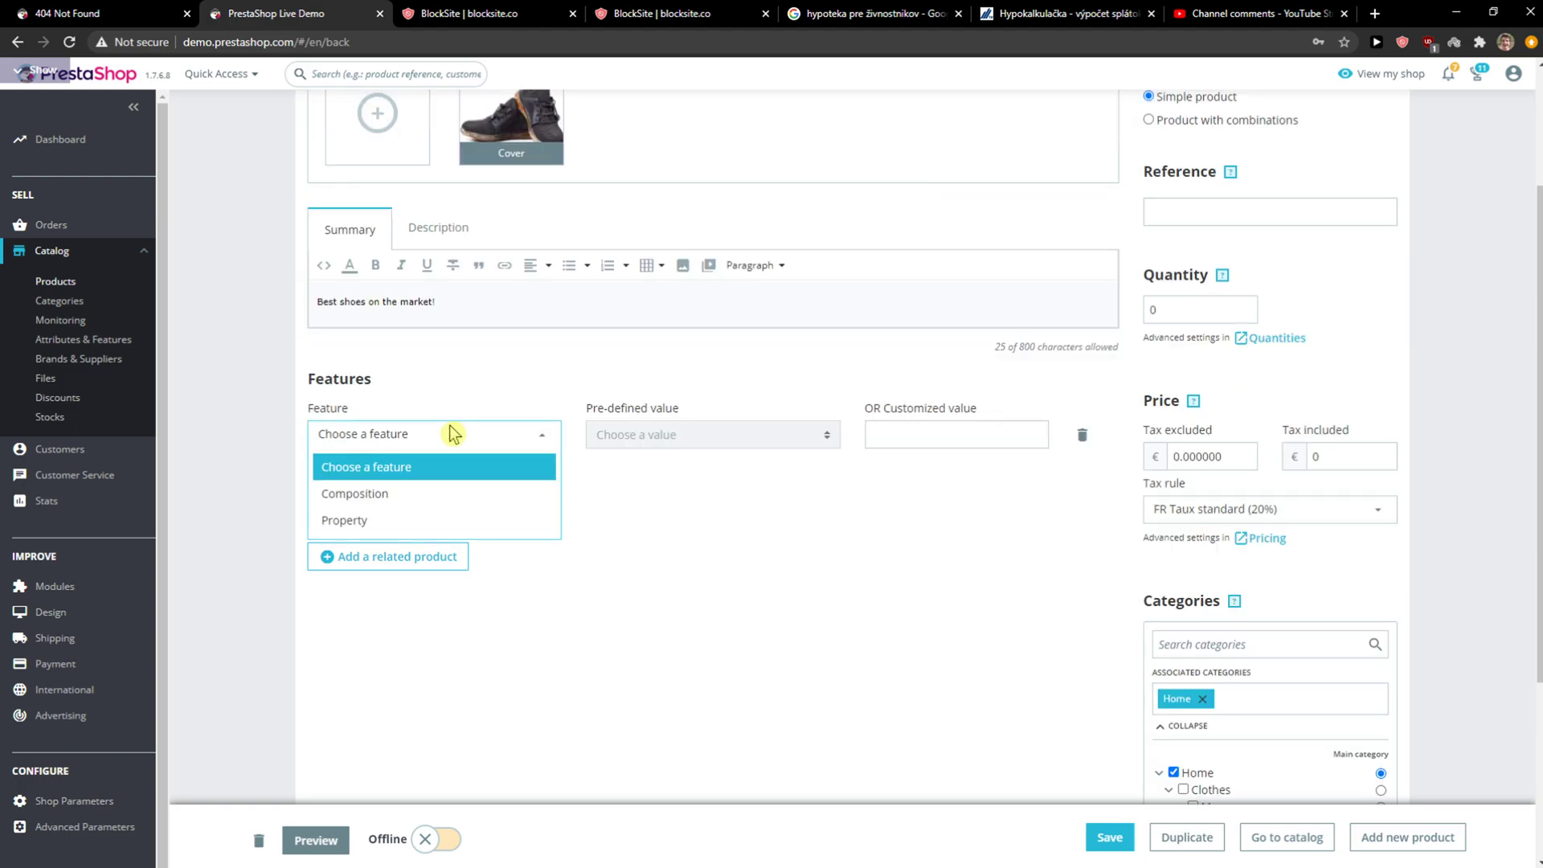
pyautogui.click(375, 503)
pyautogui.click(604, 434)
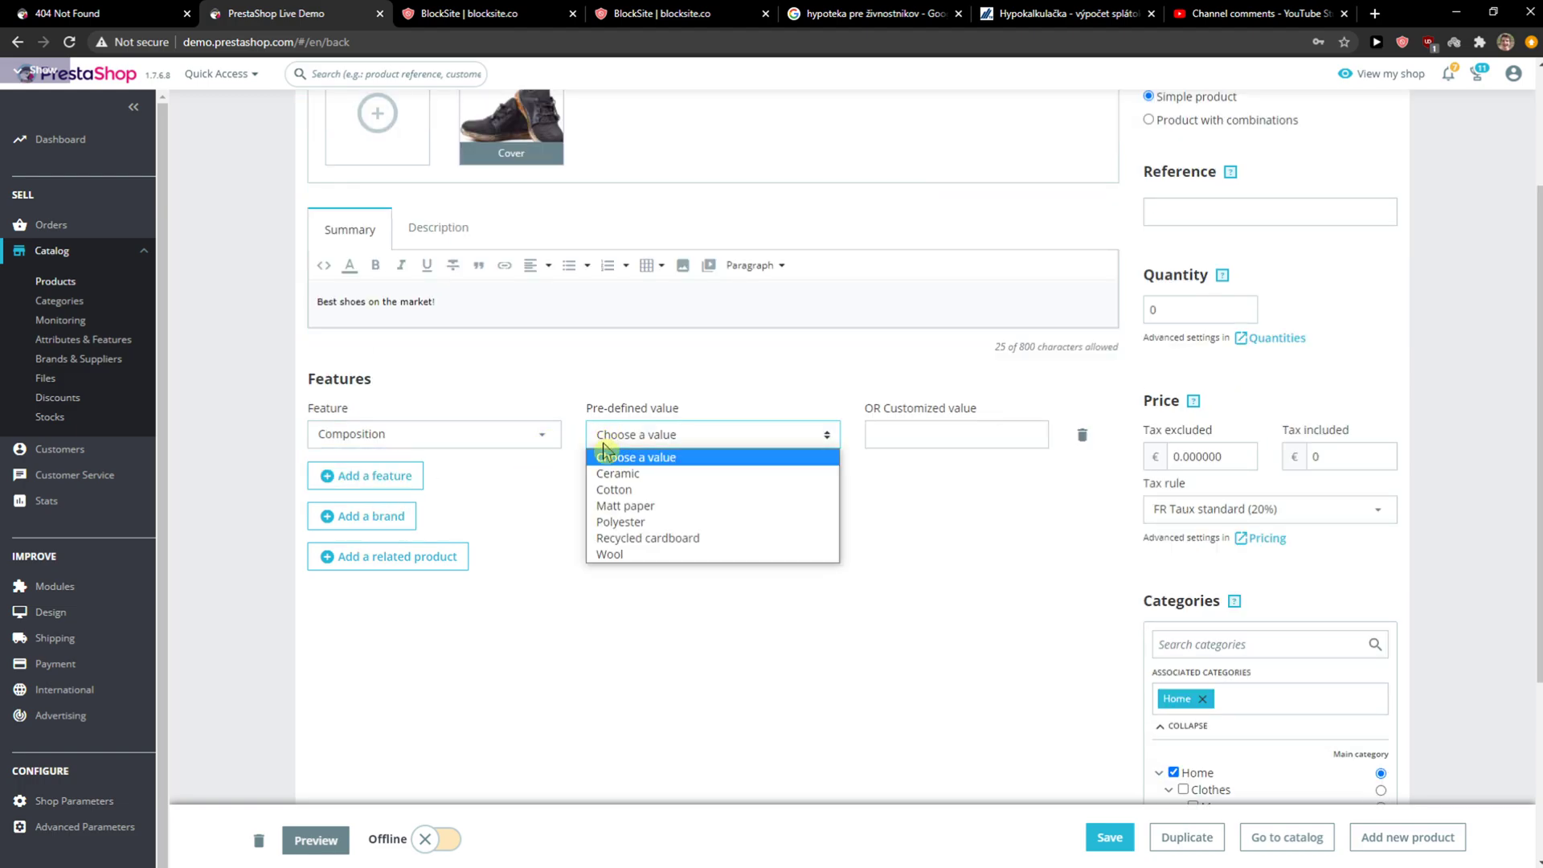
pyautogui.click(450, 438)
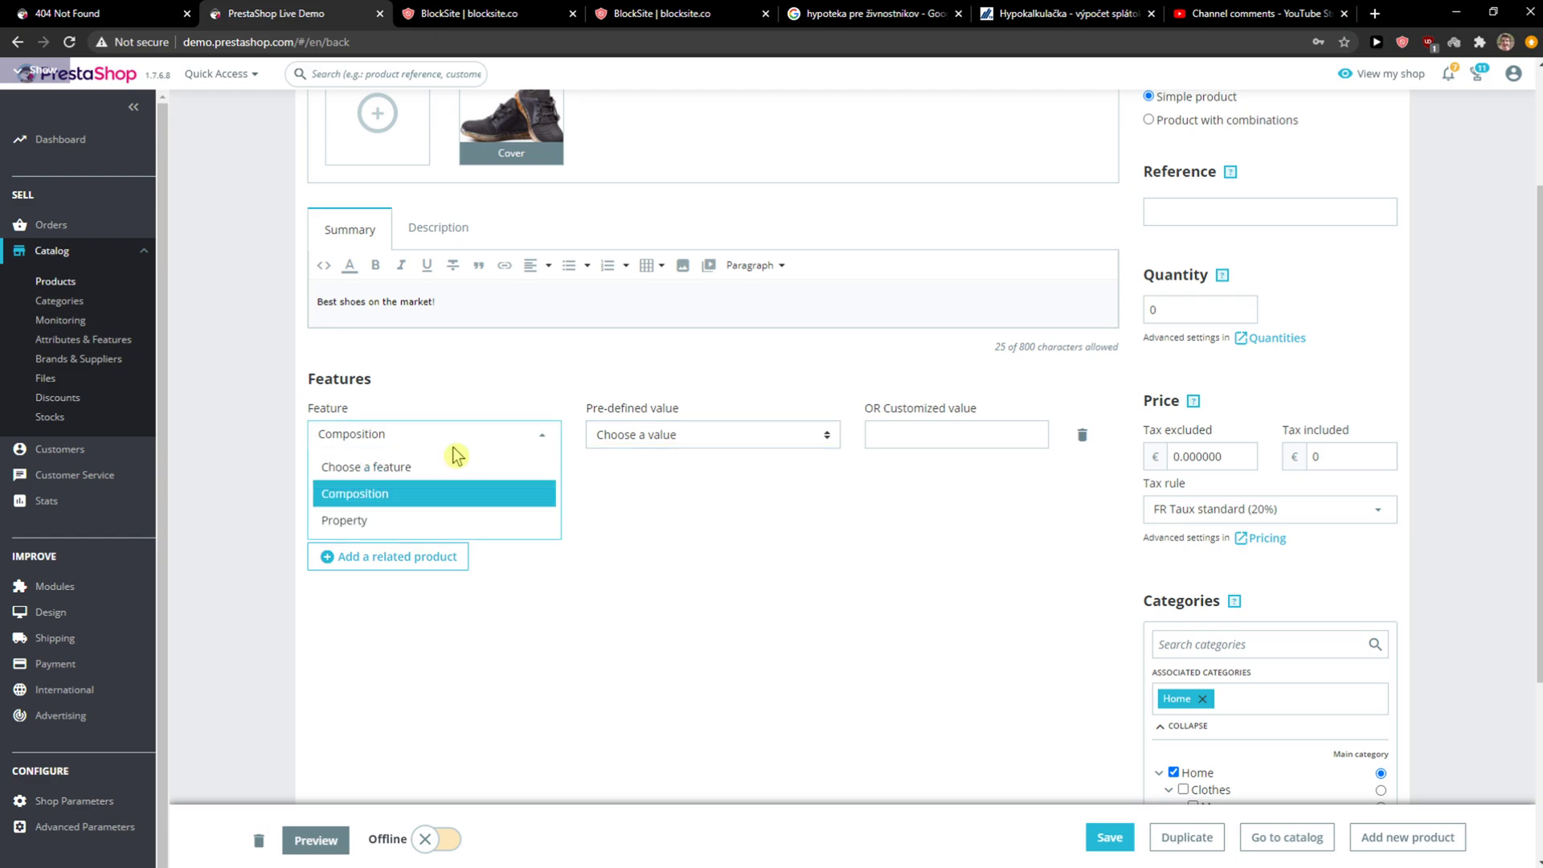
pyautogui.click(378, 467)
pyautogui.click(1082, 435)
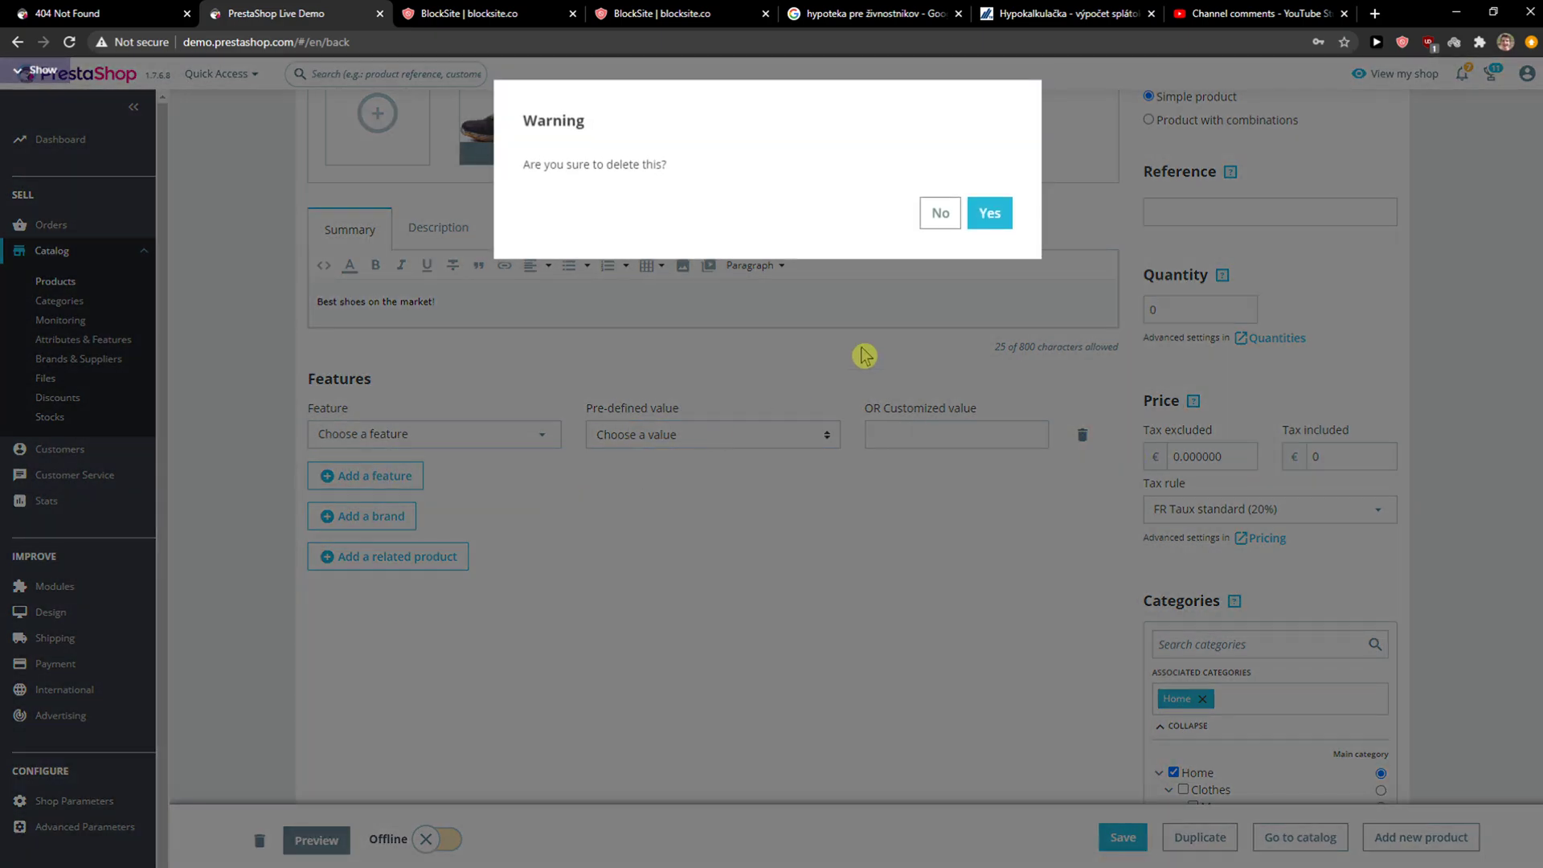
pyautogui.click(982, 213)
pyautogui.click(372, 454)
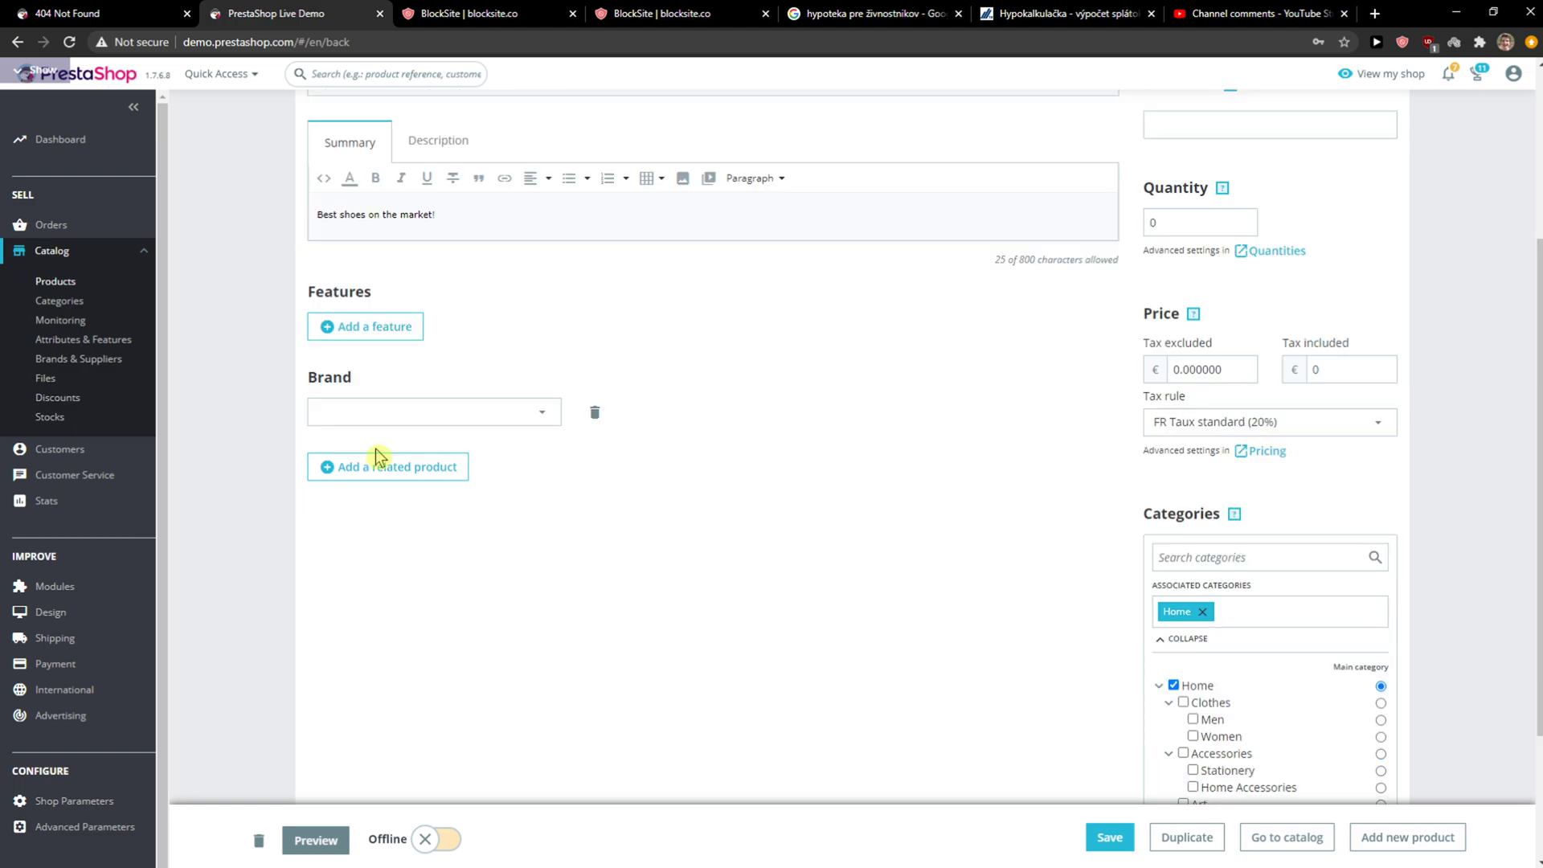
pyautogui.click(434, 408)
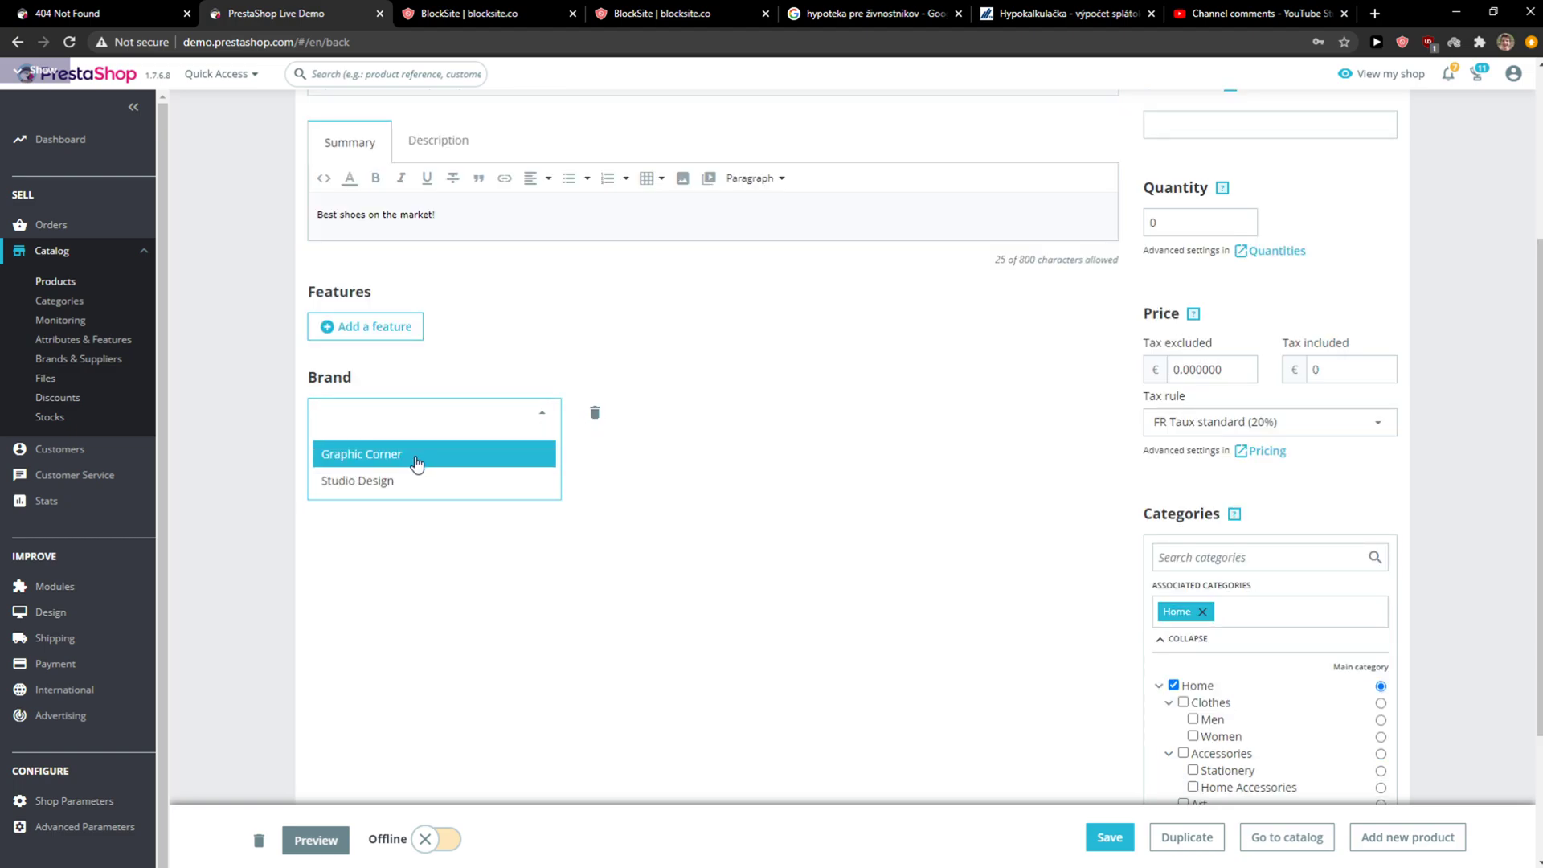
pyautogui.click(418, 455)
pyautogui.click(424, 422)
pyautogui.click(389, 480)
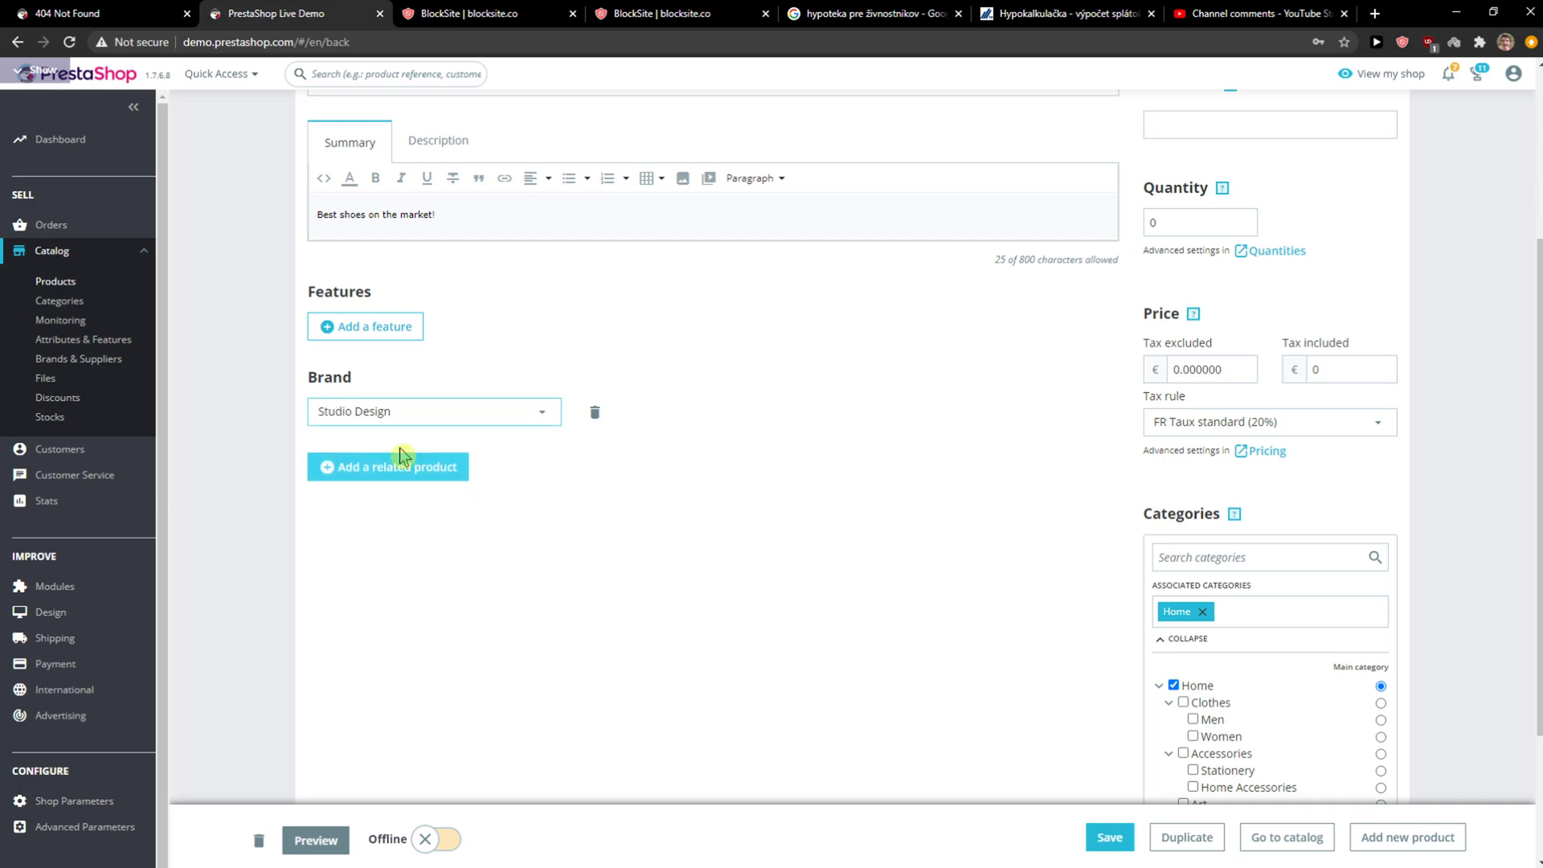
pyautogui.click(397, 414)
pyautogui.click(383, 439)
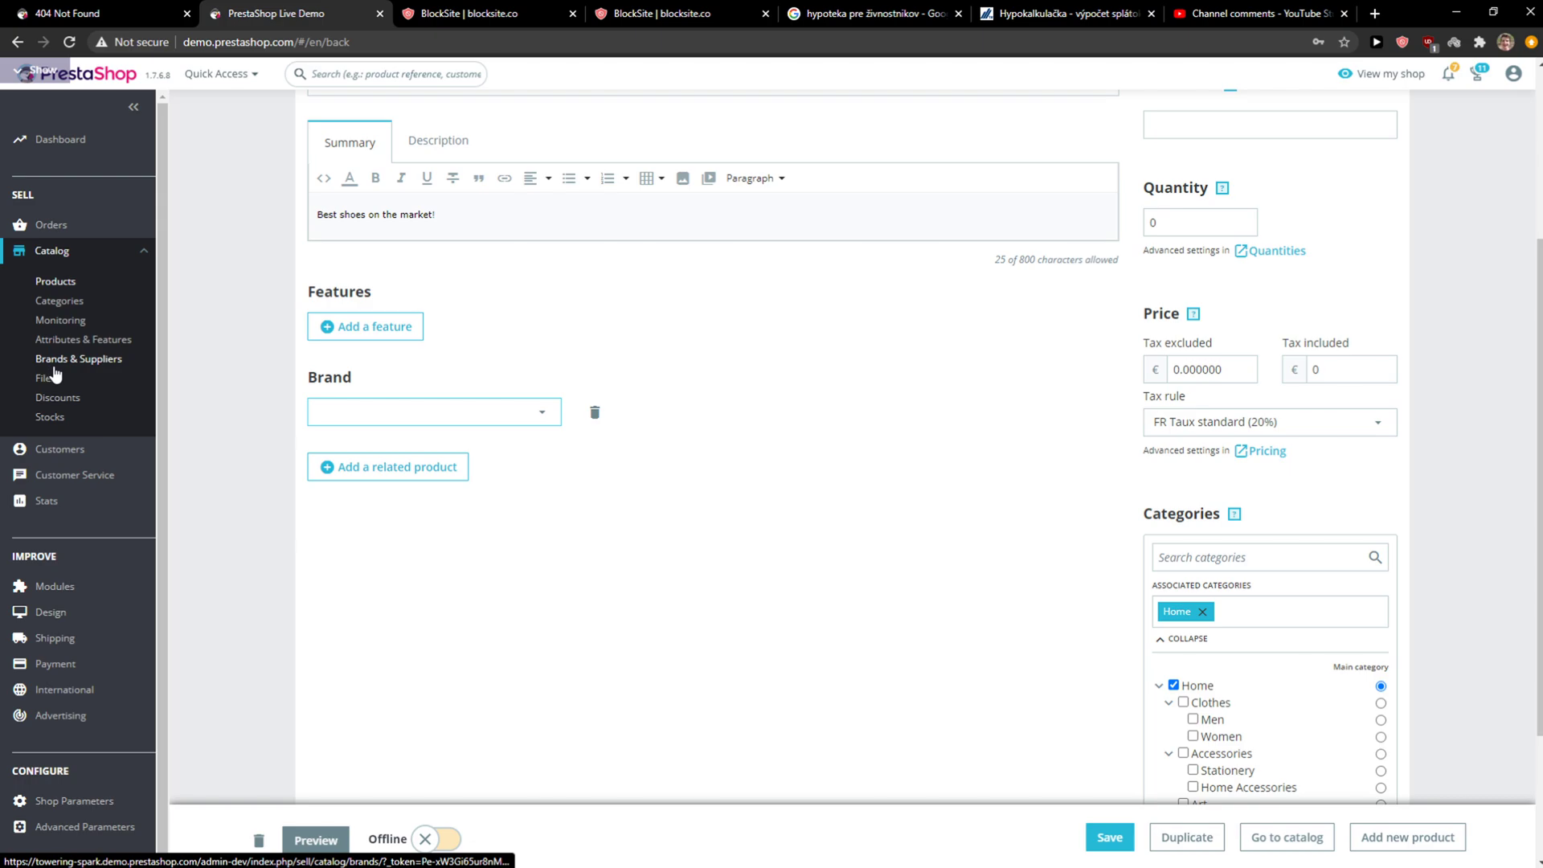
pyautogui.click(434, 472)
pyautogui.scroll(2, 448, 482)
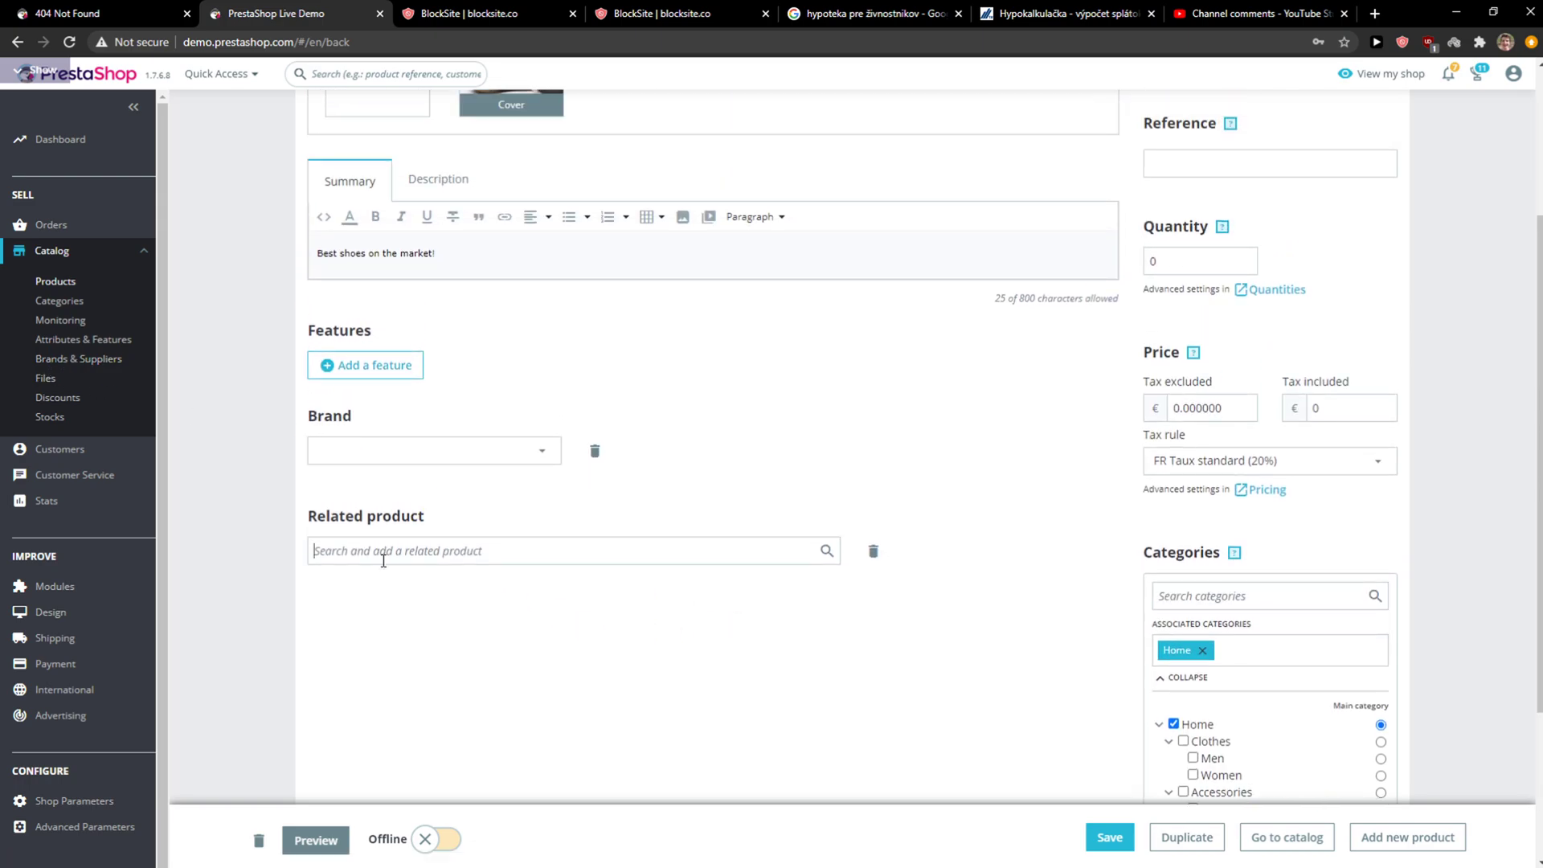
pyautogui.scroll(3, 775, 551)
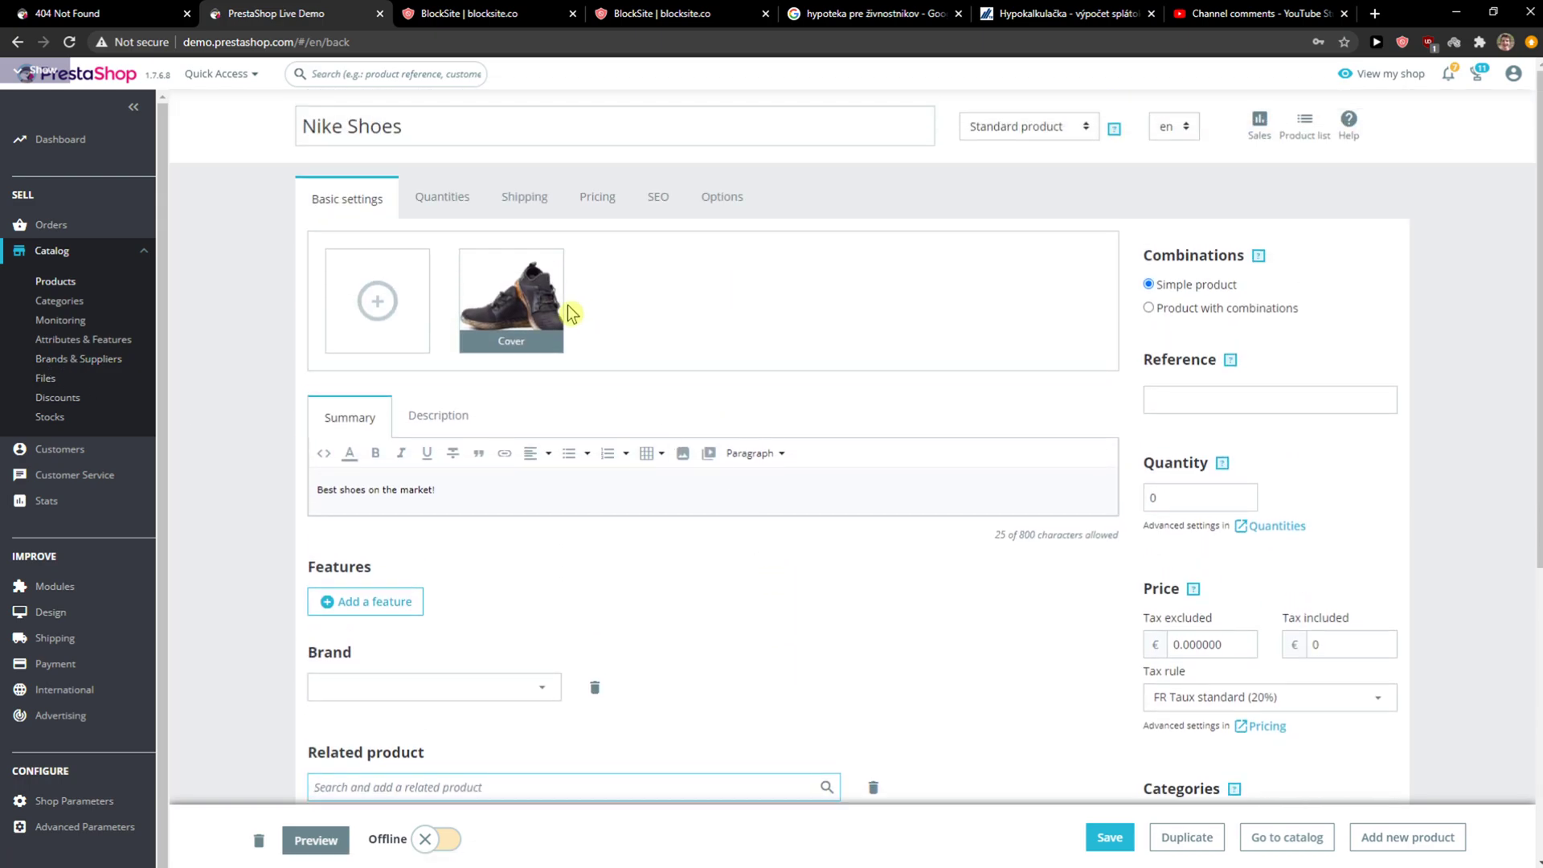
pyautogui.scroll(-2, 568, 321)
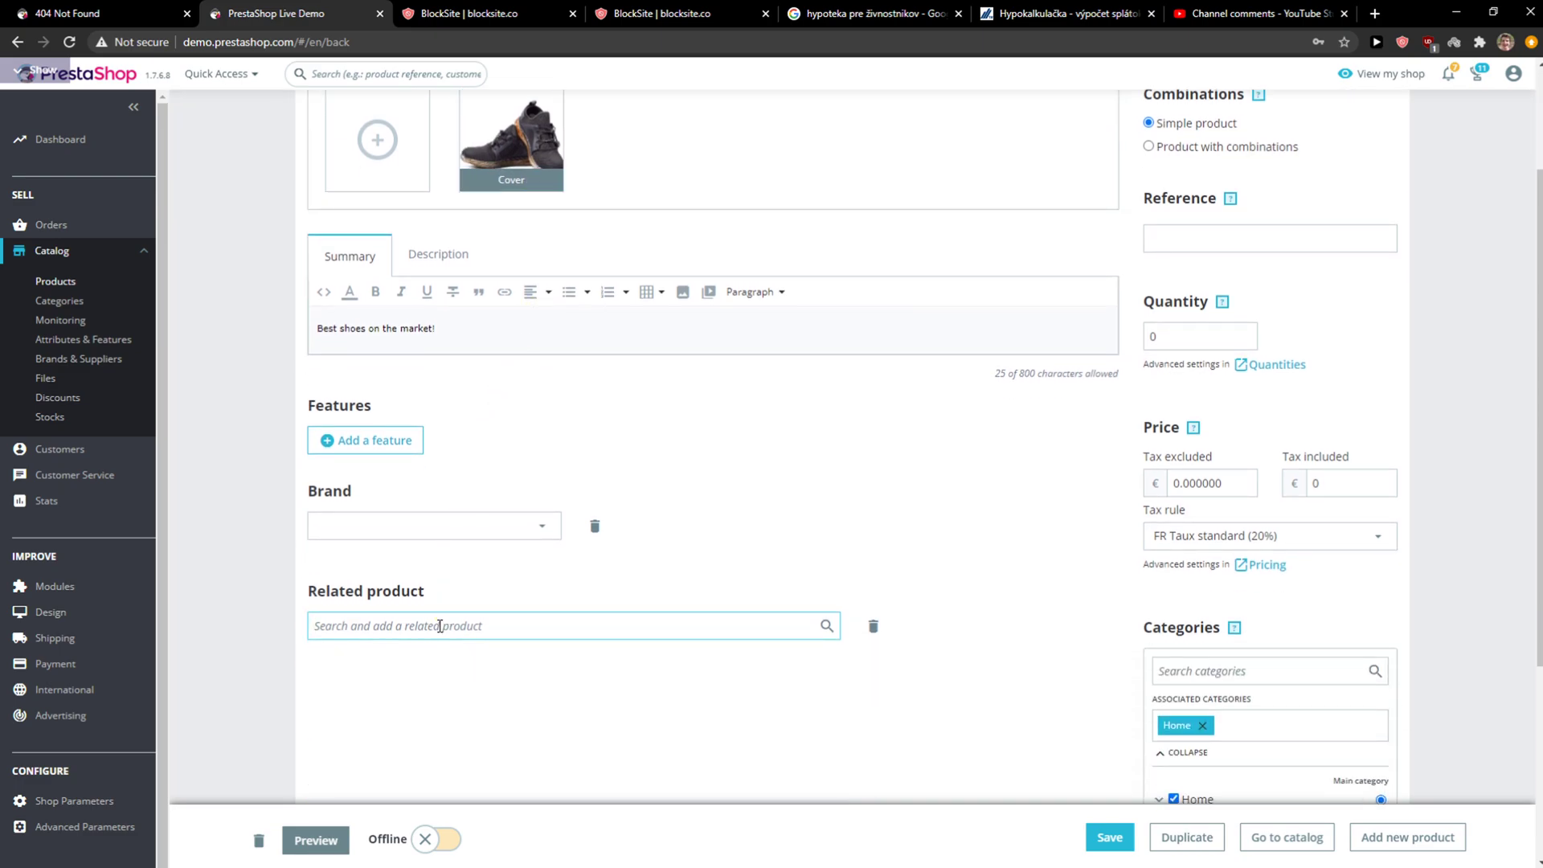
pyautogui.scroll(2, 516, 524)
pyautogui.scroll(-3, 519, 526)
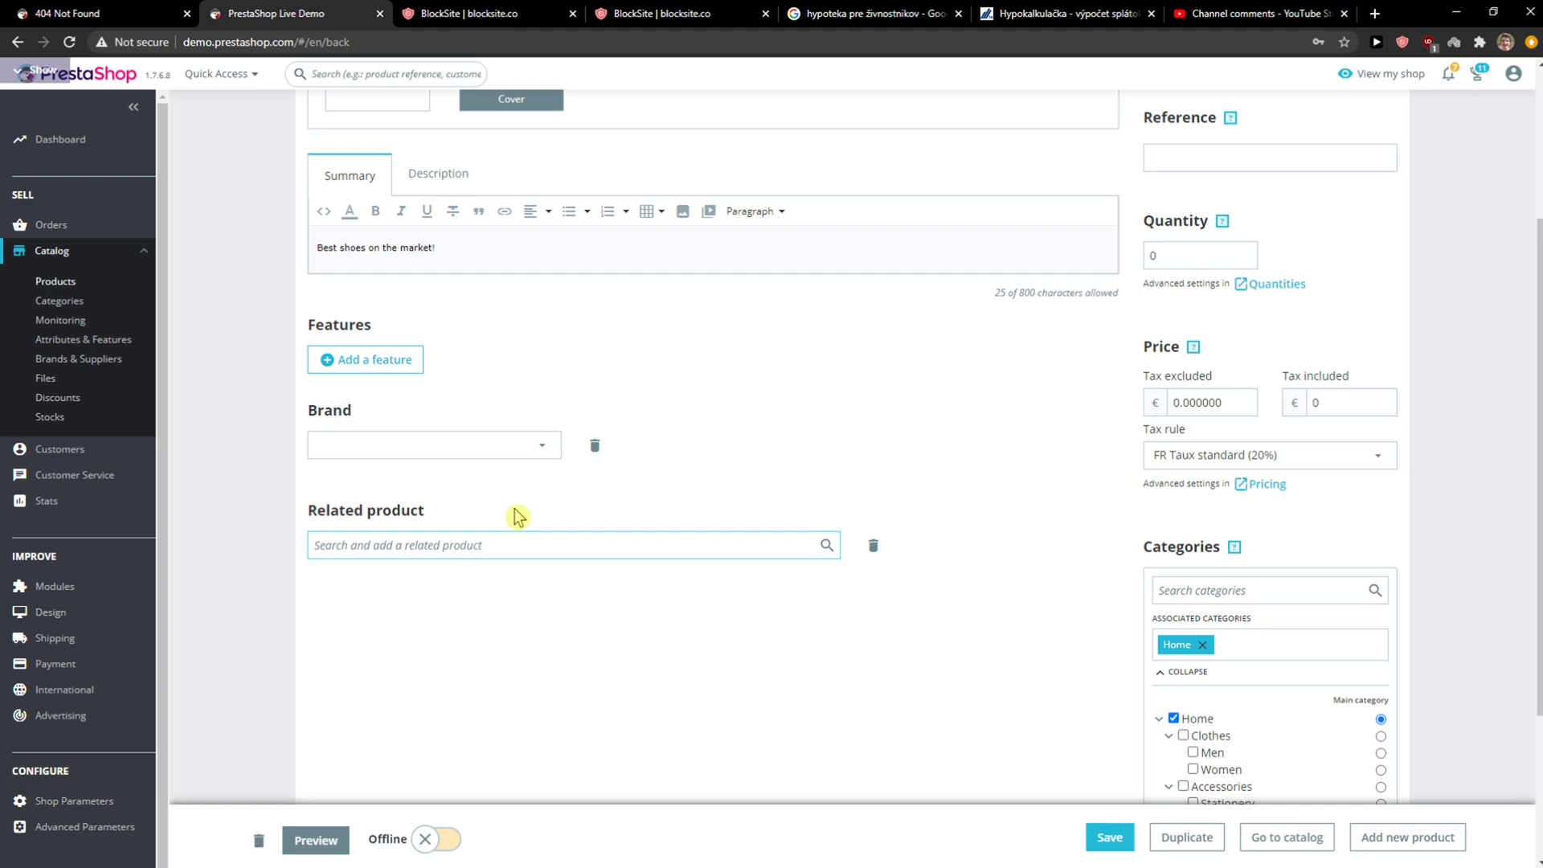
pyautogui.write('Nik')
pyautogui.press('BackSpace')
pyautogui.press('BackSpace')
pyautogui.press('BackSpace')
pyautogui.press('BackSpace')
pyautogui.click(875, 546)
pyautogui.click(999, 212)
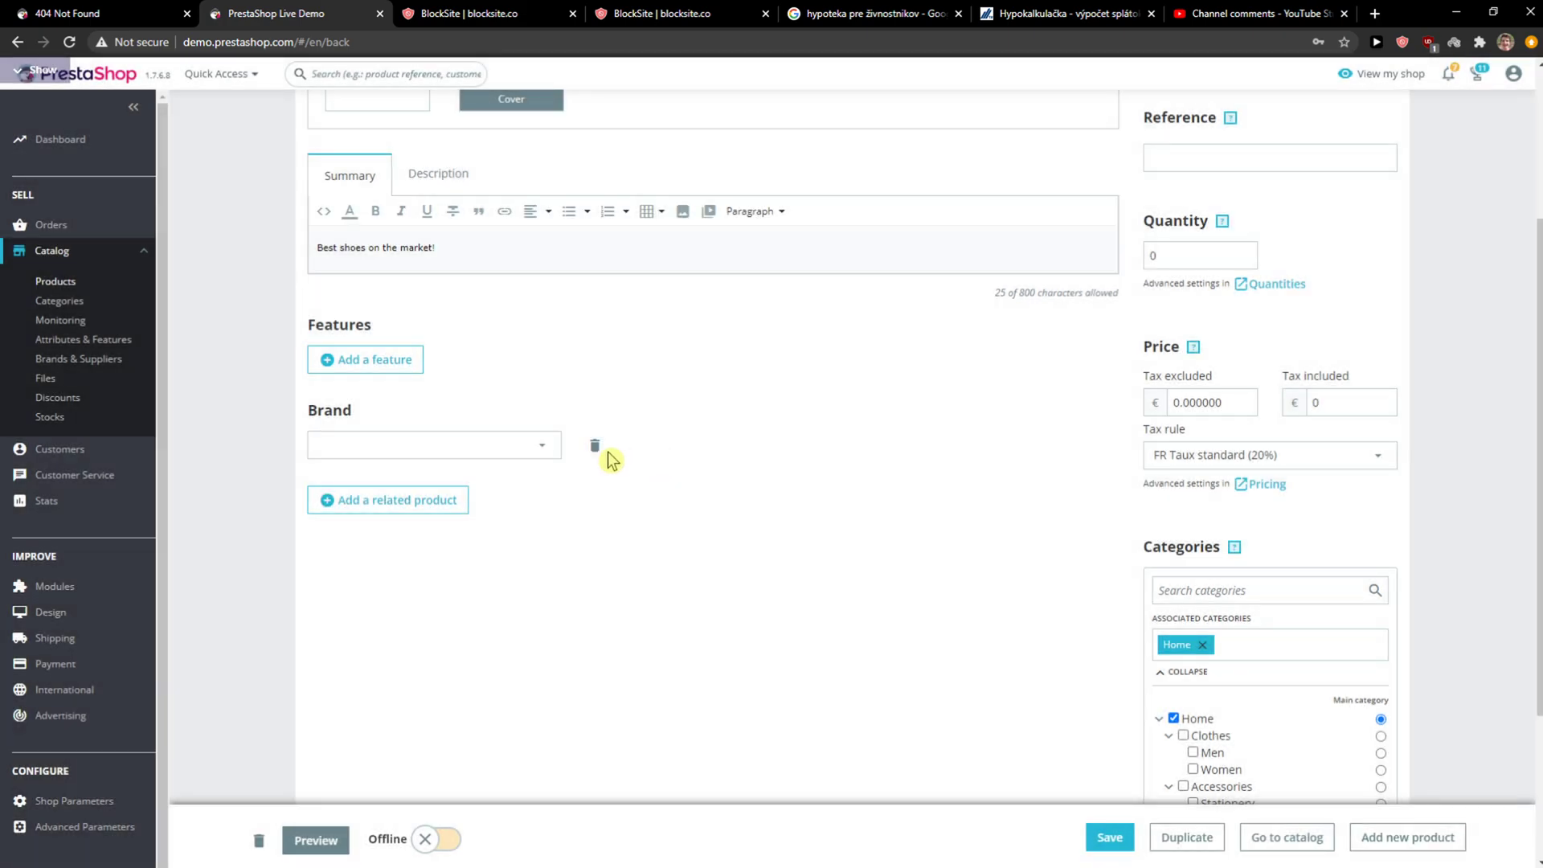
pyautogui.click(608, 453)
pyautogui.click(989, 210)
pyautogui.scroll(3, 585, 611)
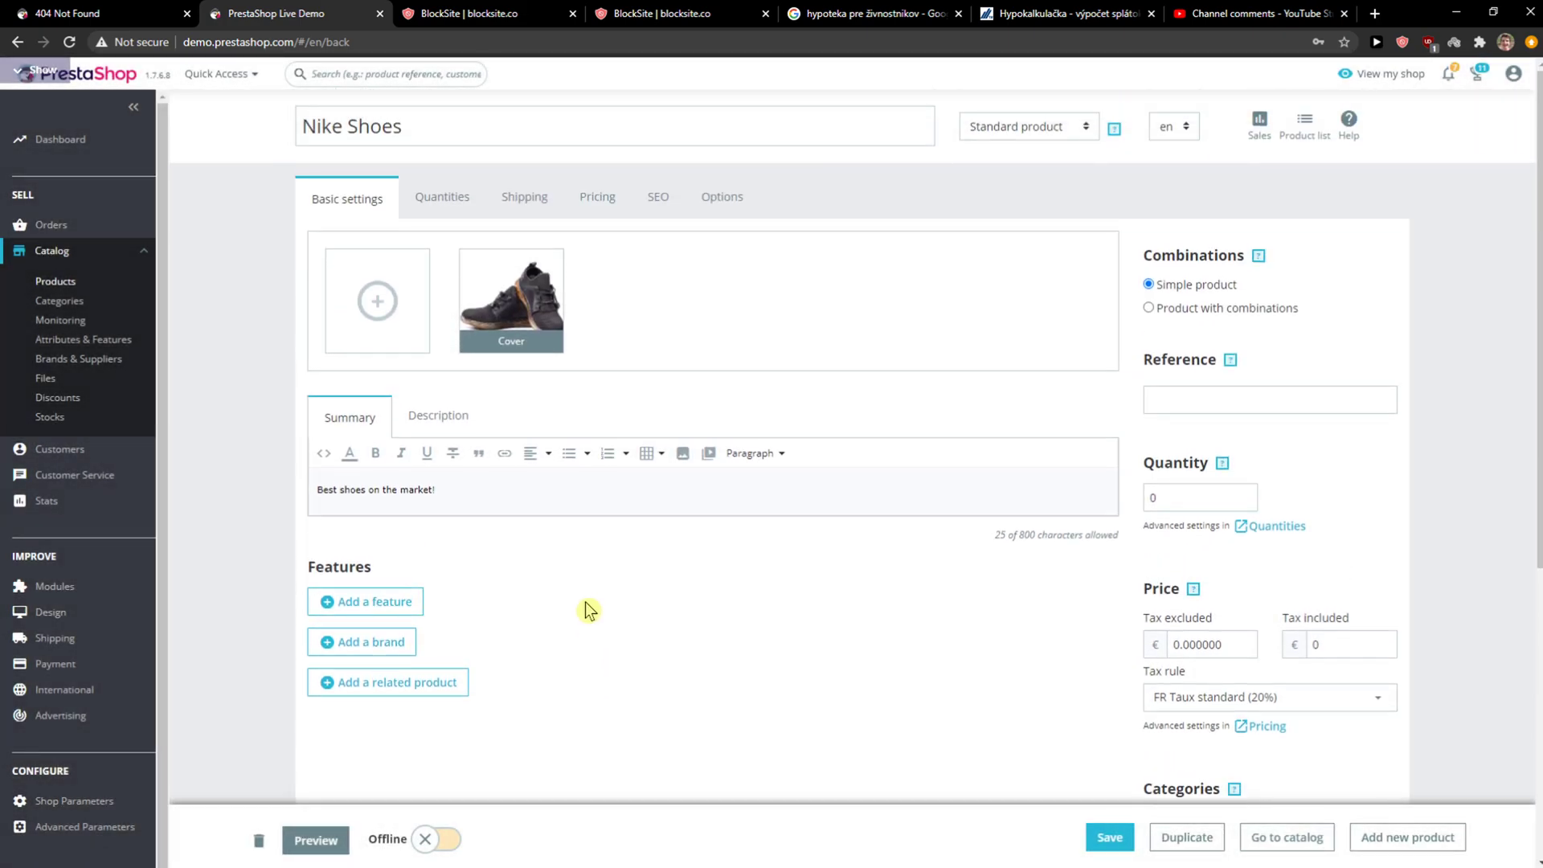
pyautogui.scroll(-1, 1200, 444)
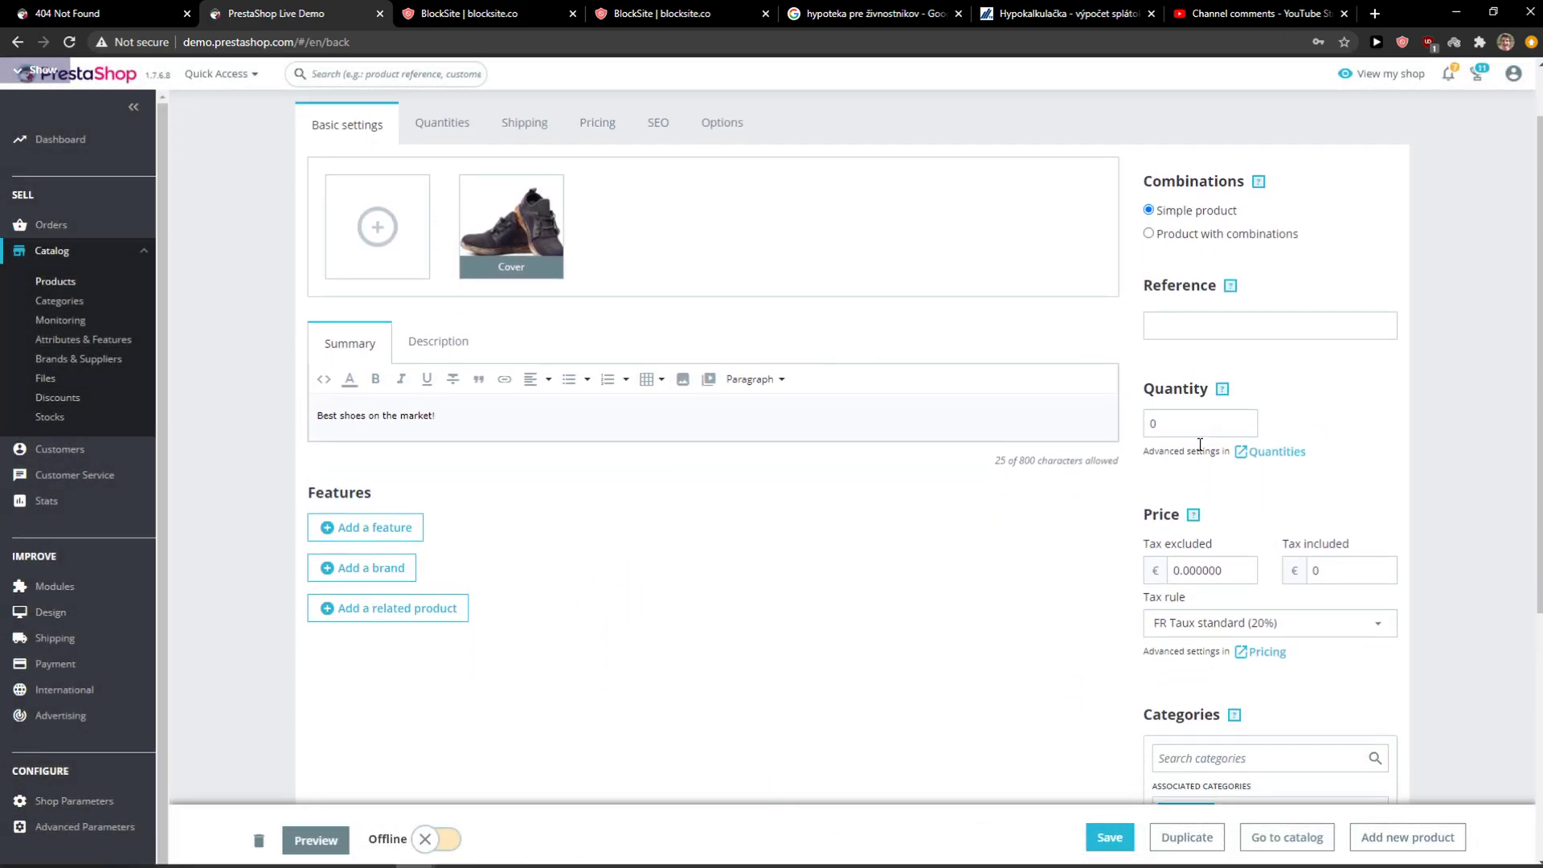
# Set the product quantity to 25 and the stock location to Slovakia
pyautogui.scroll(1, 506, 233)
pyautogui.click(476, 212)
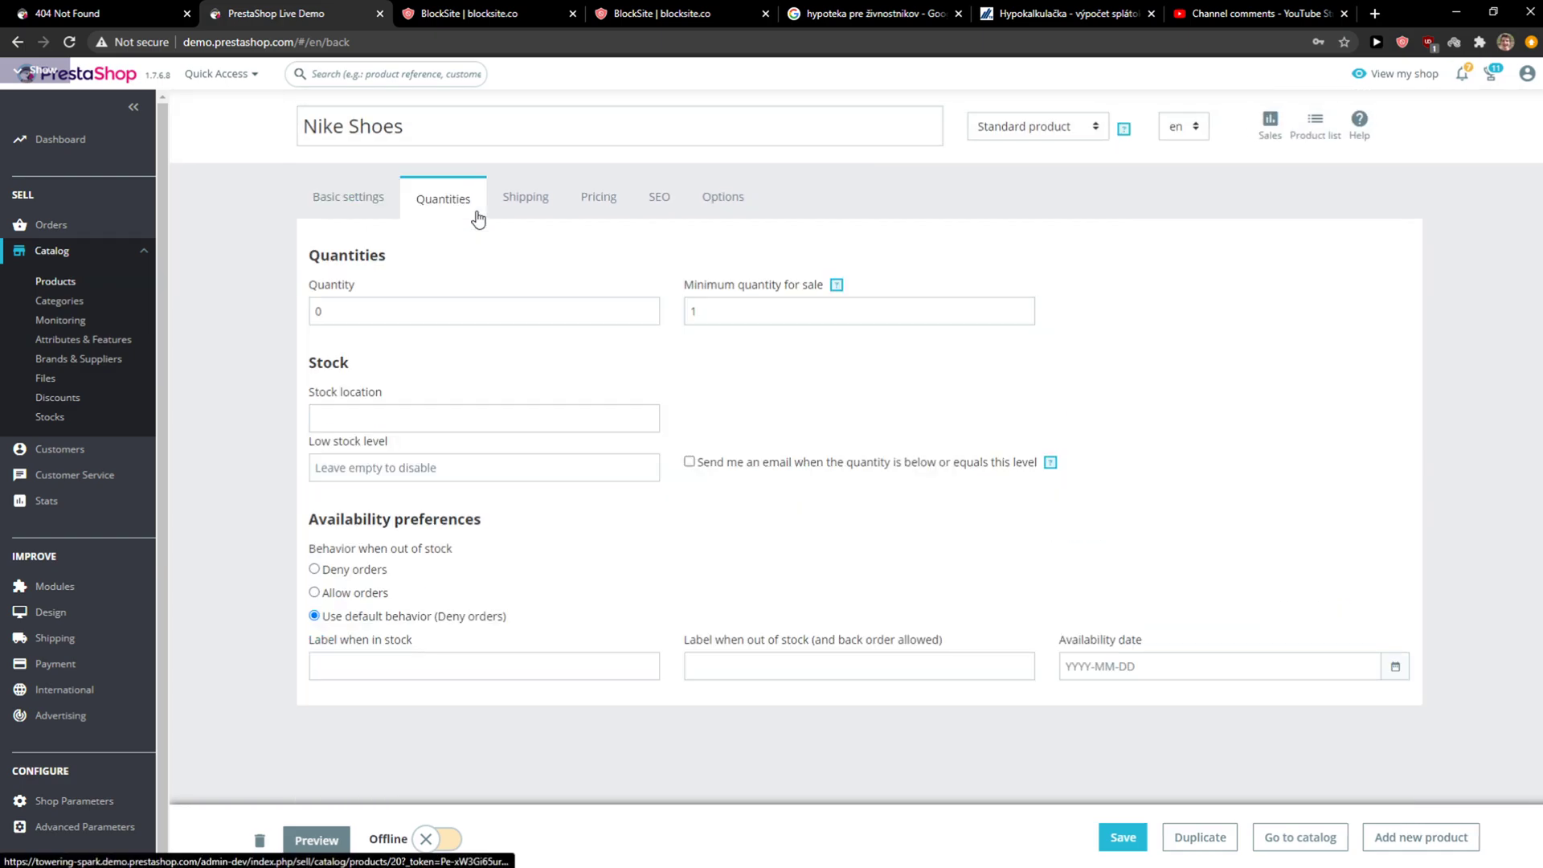
pyautogui.click(385, 305)
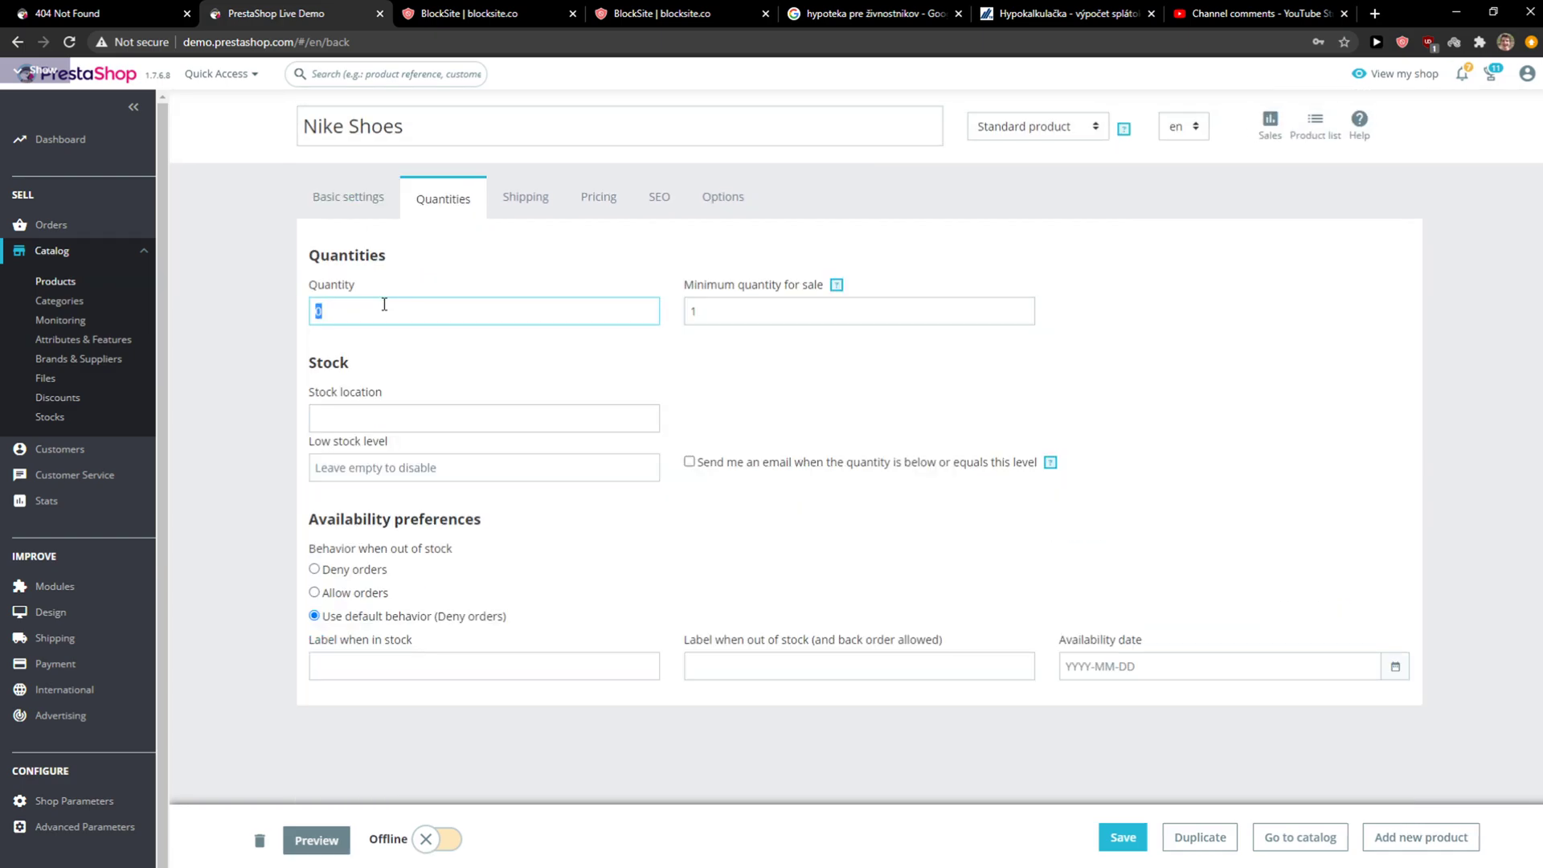
pyautogui.click(374, 418)
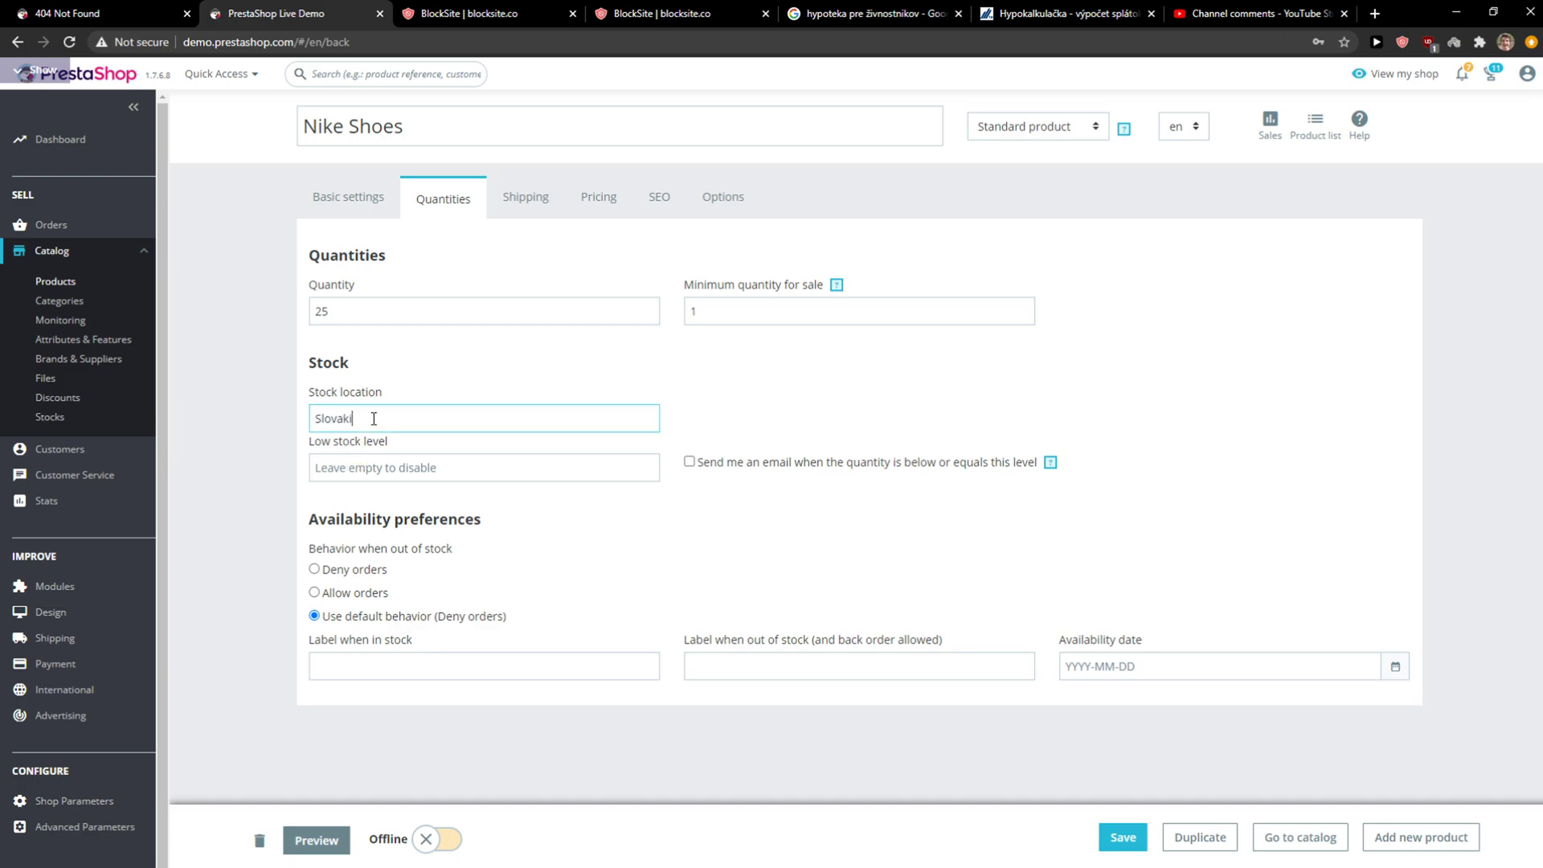
# Enable low-stock e-mail alerts with a low stock level of 10
pyautogui.click(366, 459)
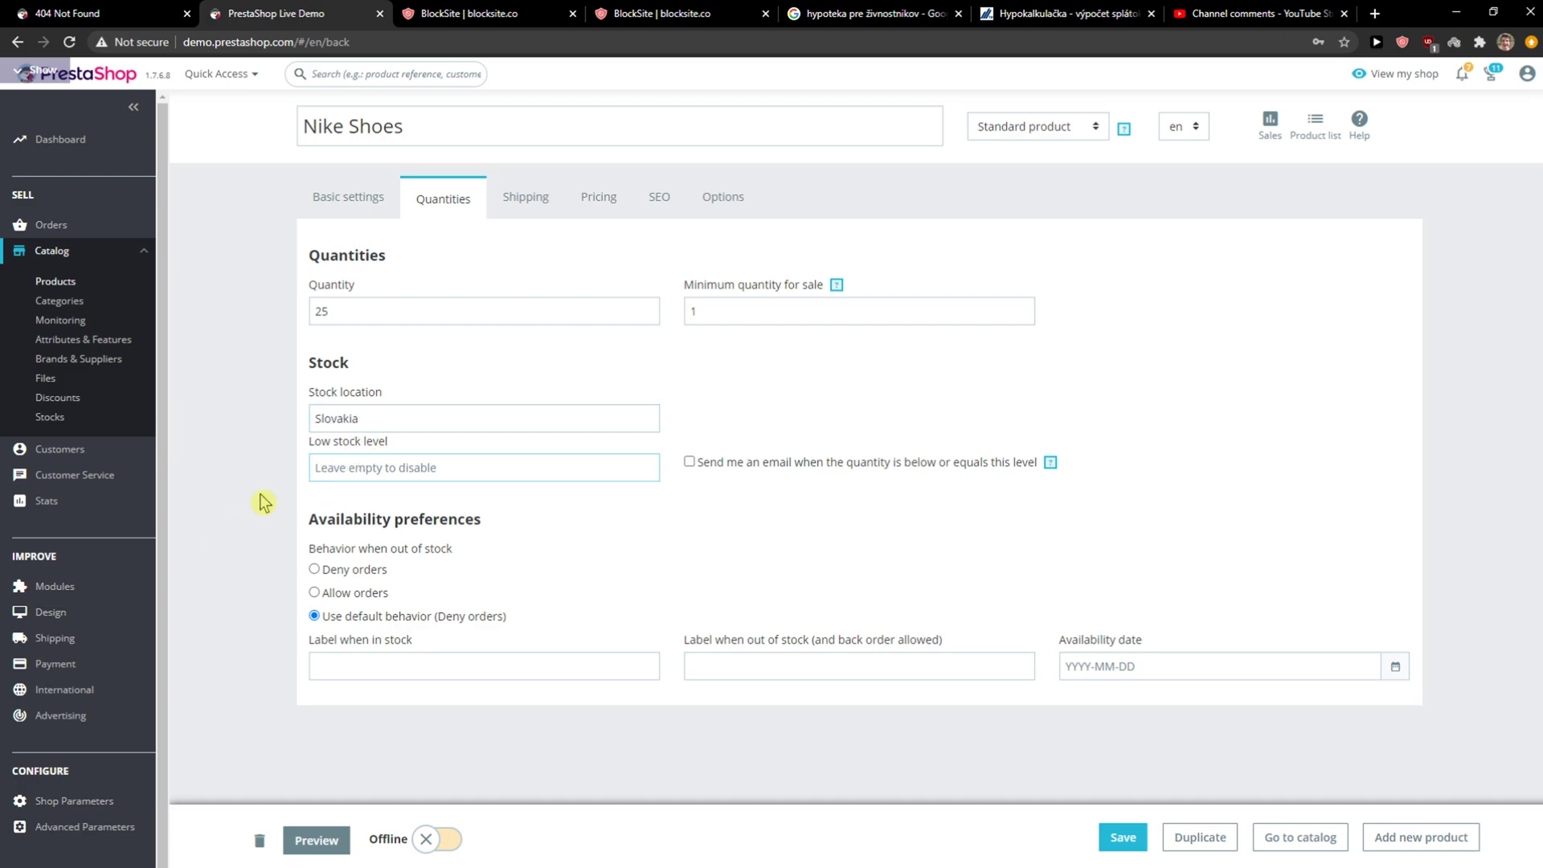
pyautogui.click(740, 470)
pyautogui.moveTo(717, 468); pyautogui.dragTo(773, 482)
pyautogui.click(406, 467)
pyautogui.write('10')
pyautogui.click(538, 583)
# Set the in-stock delivery time to 5, leaving the additional shipping fee at 0.000000
pyautogui.click(500, 206)
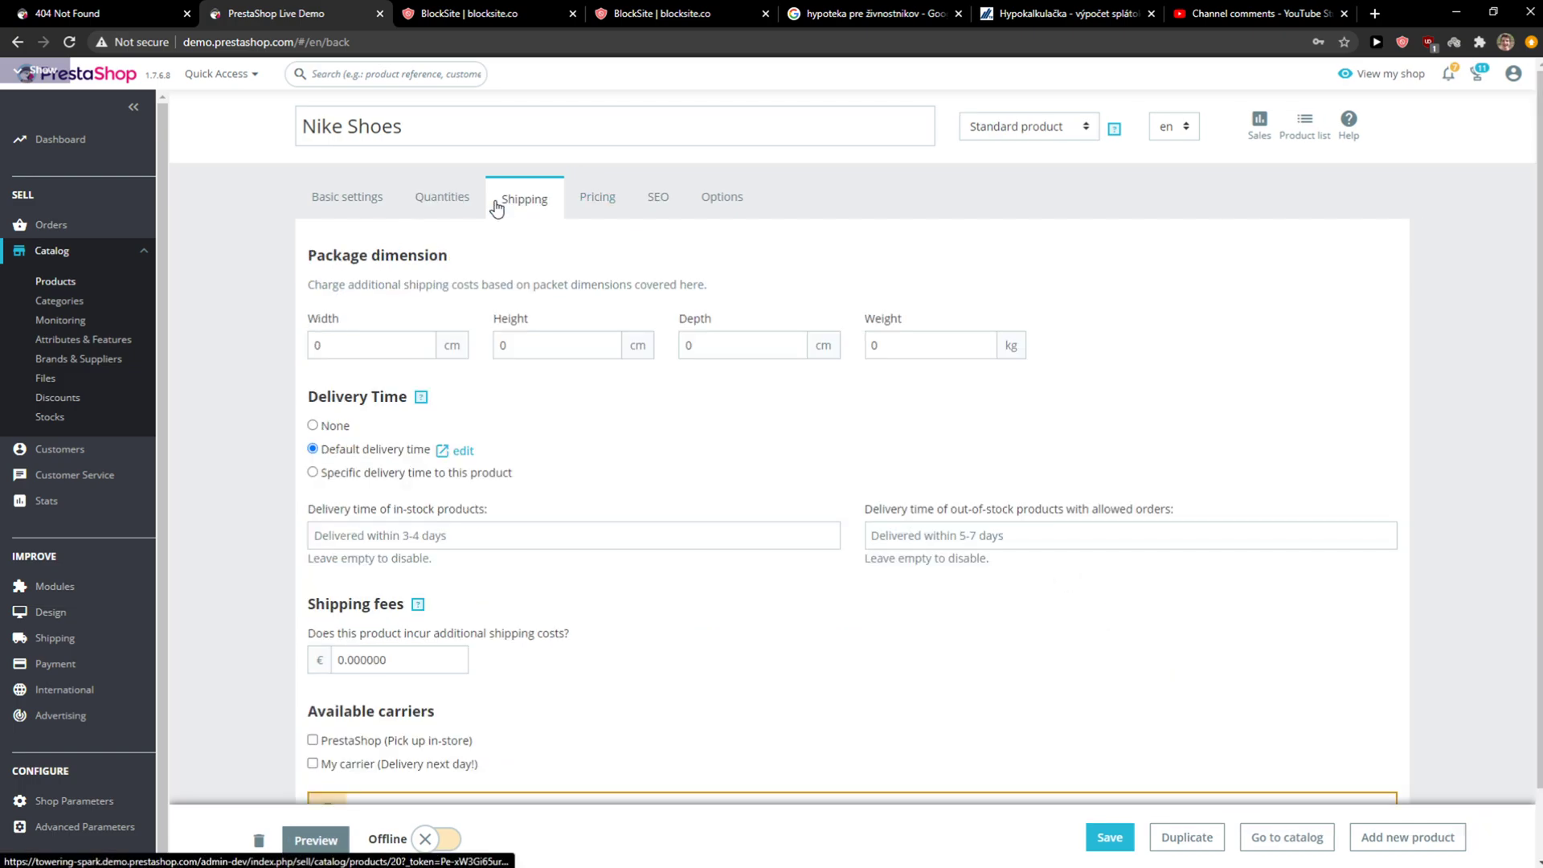
pyautogui.scroll(-1, 354, 345)
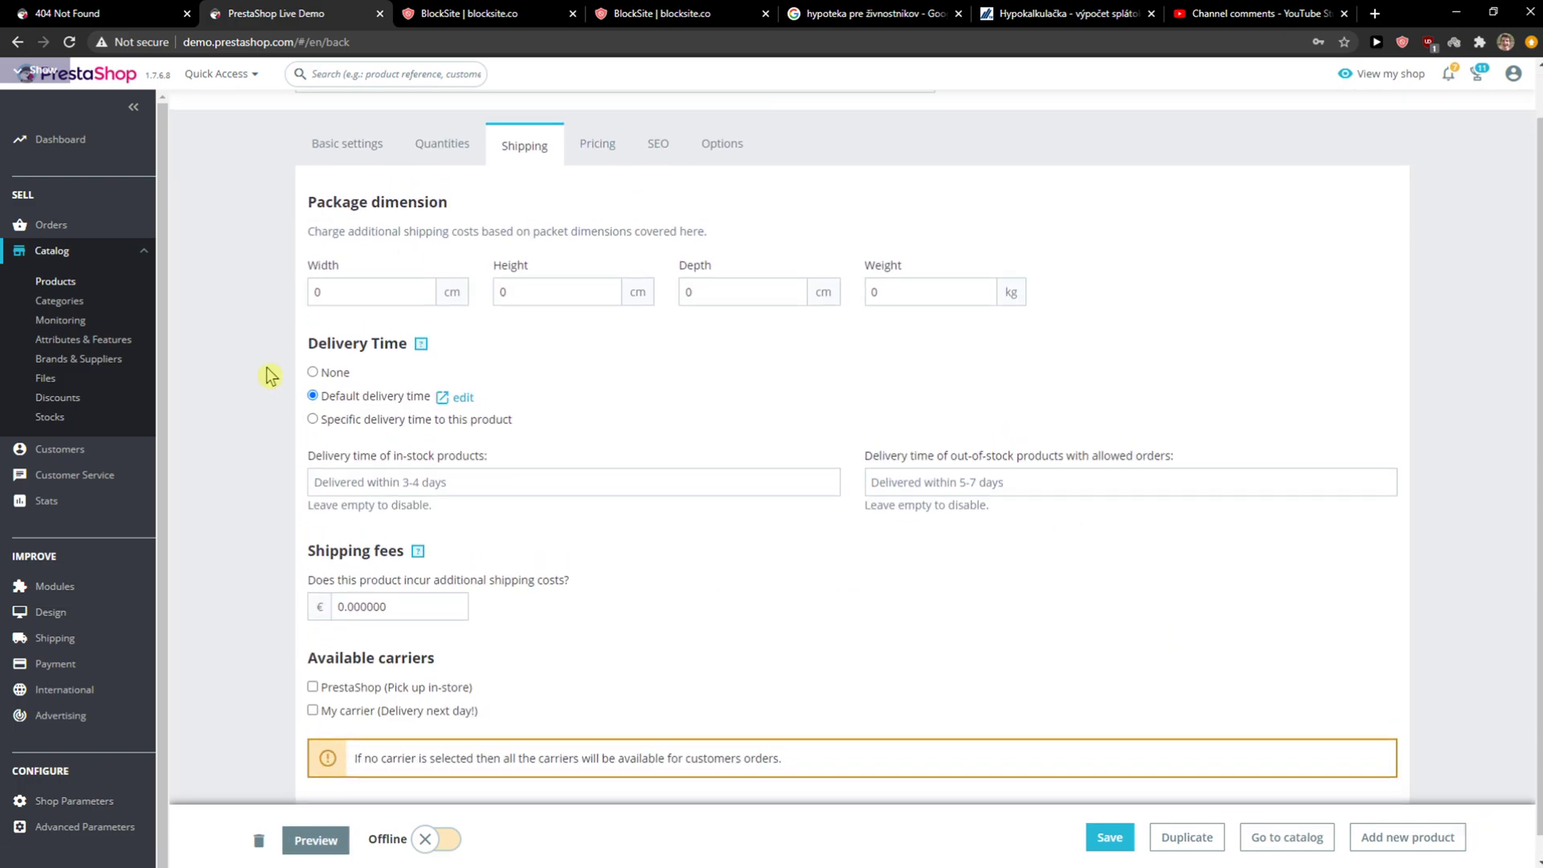
pyautogui.scroll(1, 370, 339)
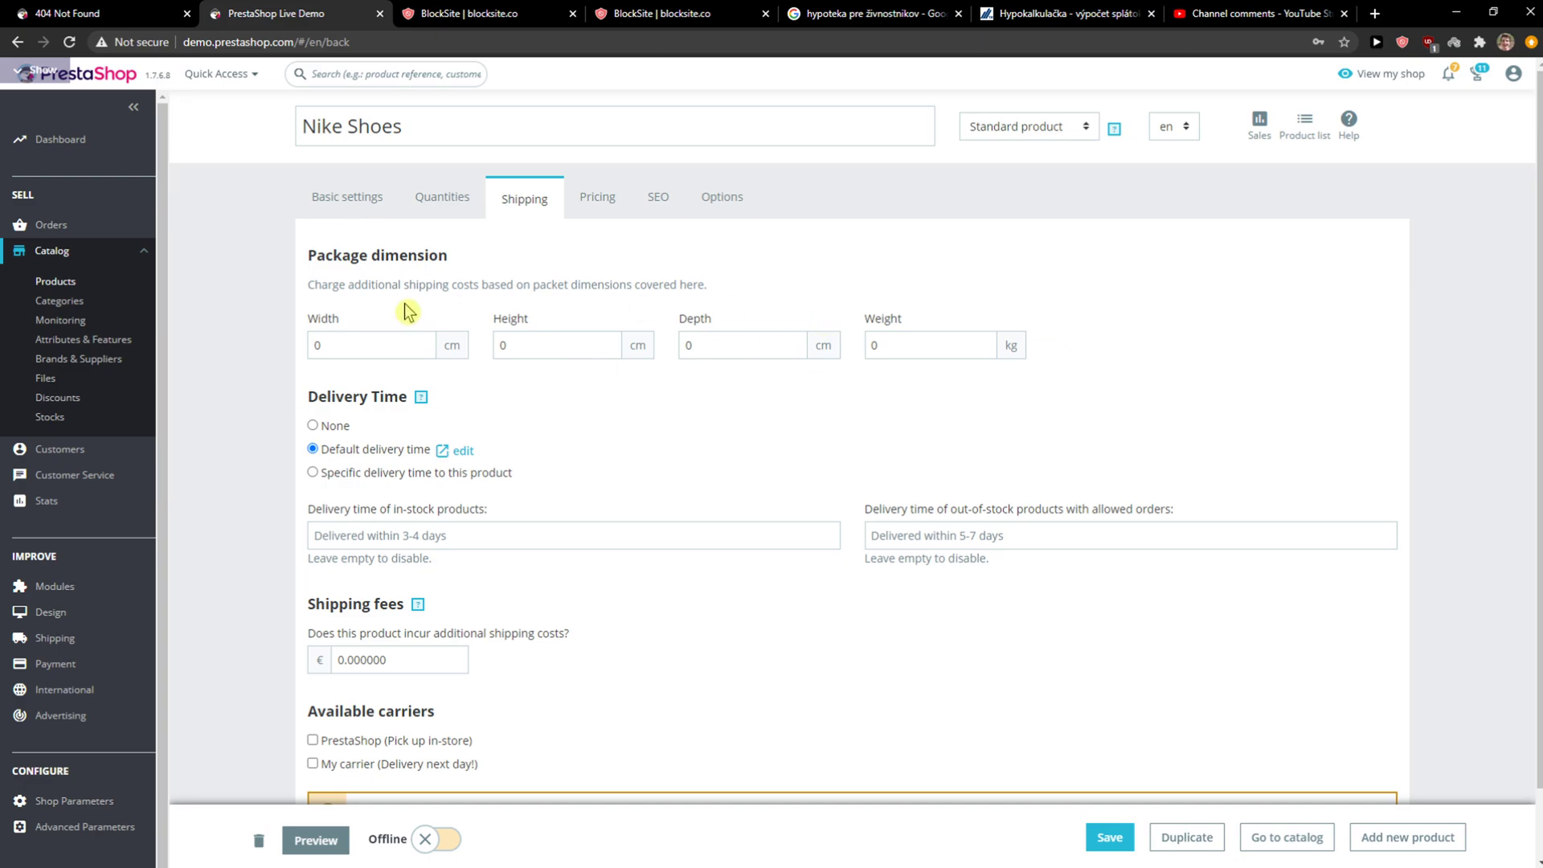
pyautogui.scroll(-1, 450, 458)
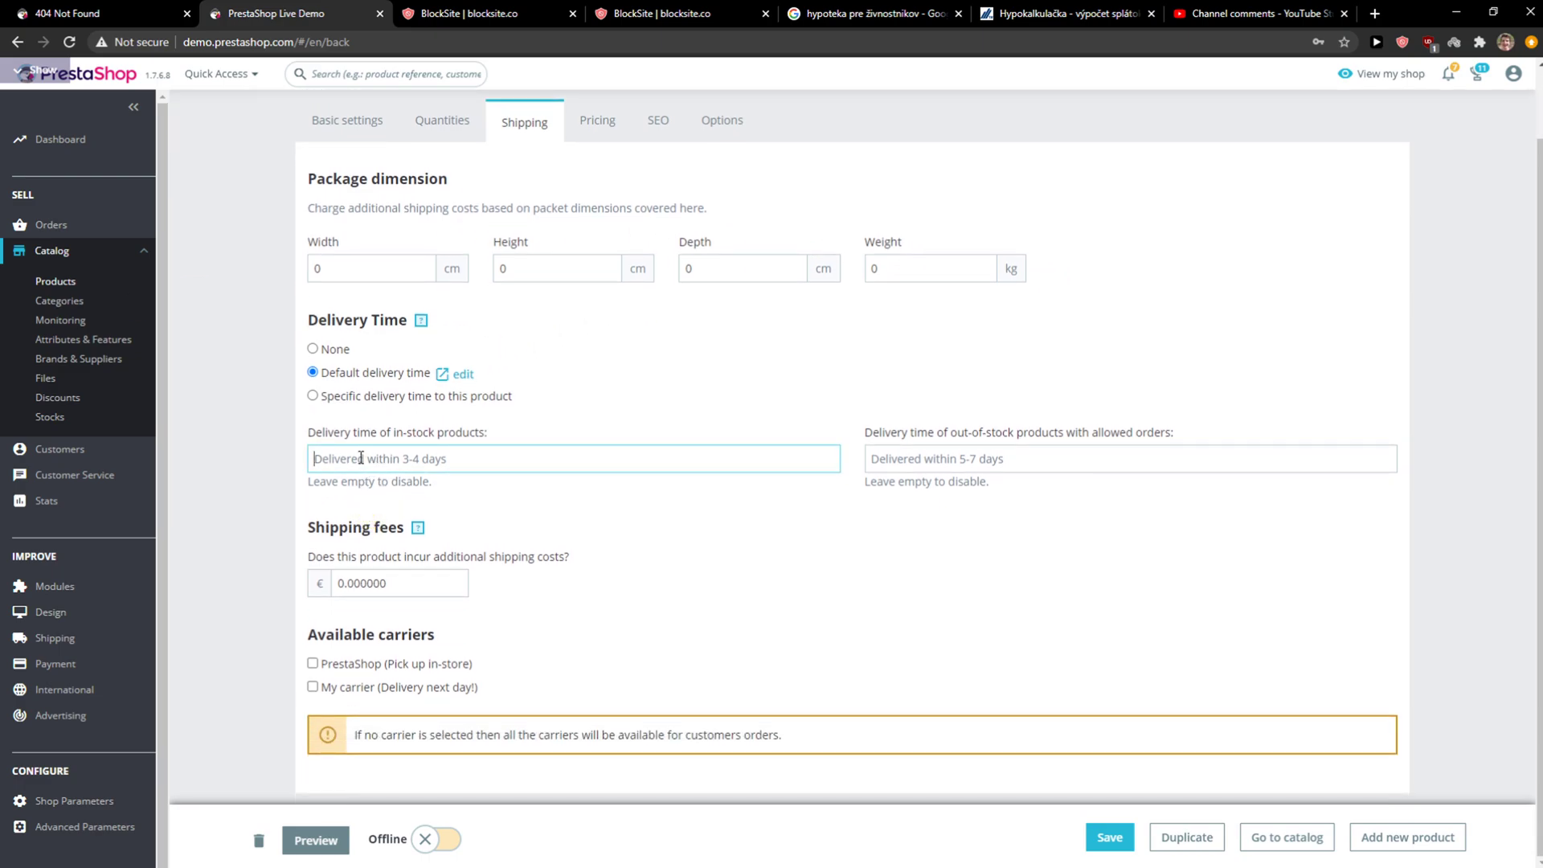
pyautogui.write('5')
pyautogui.click(620, 563)
pyautogui.click(334, 596)
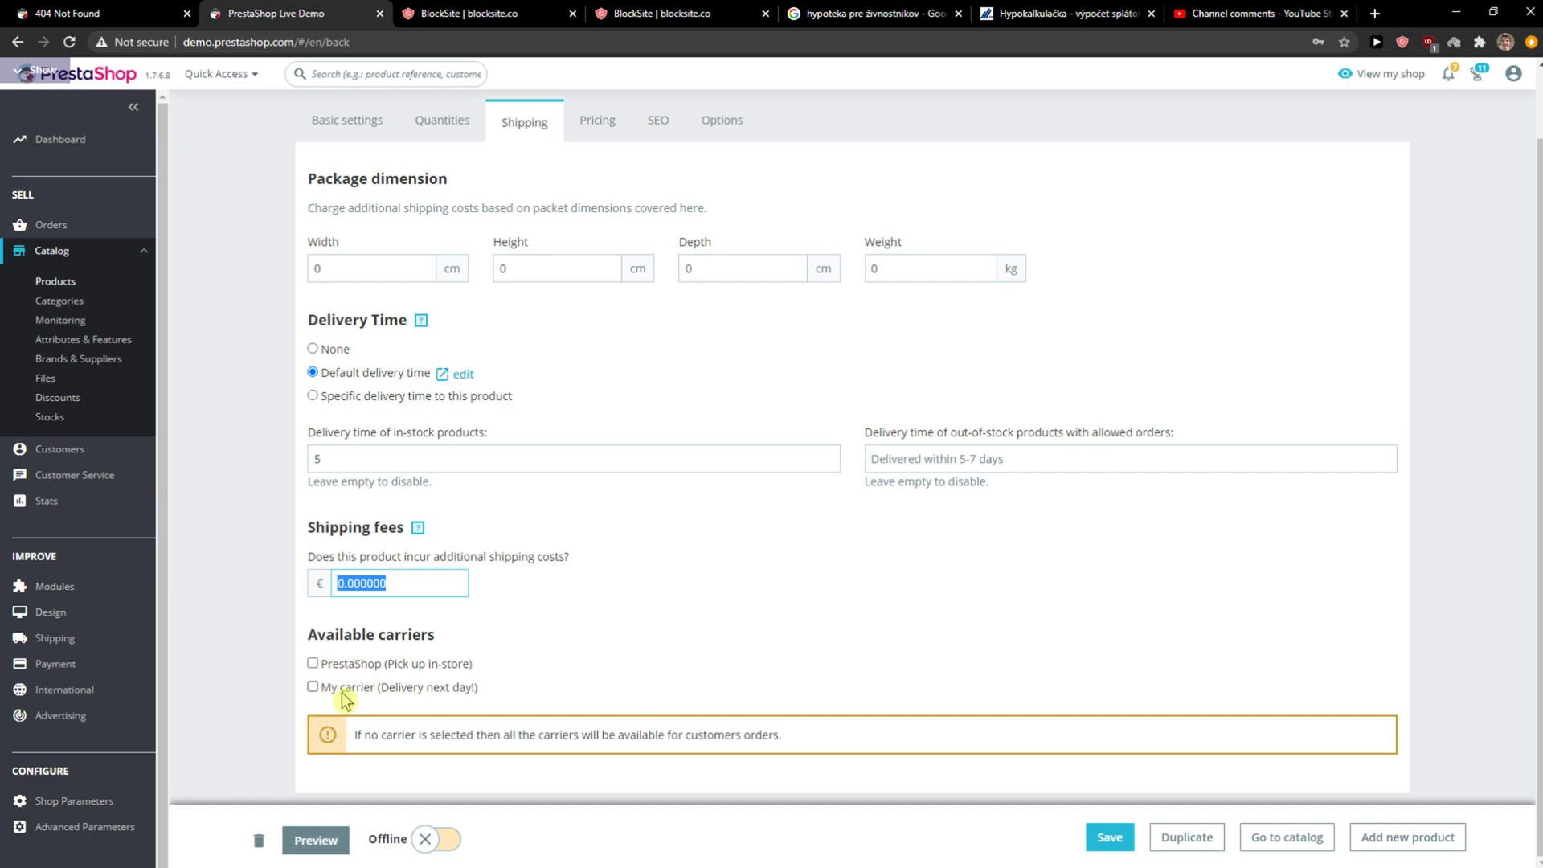
pyautogui.scroll(1, 554, 707)
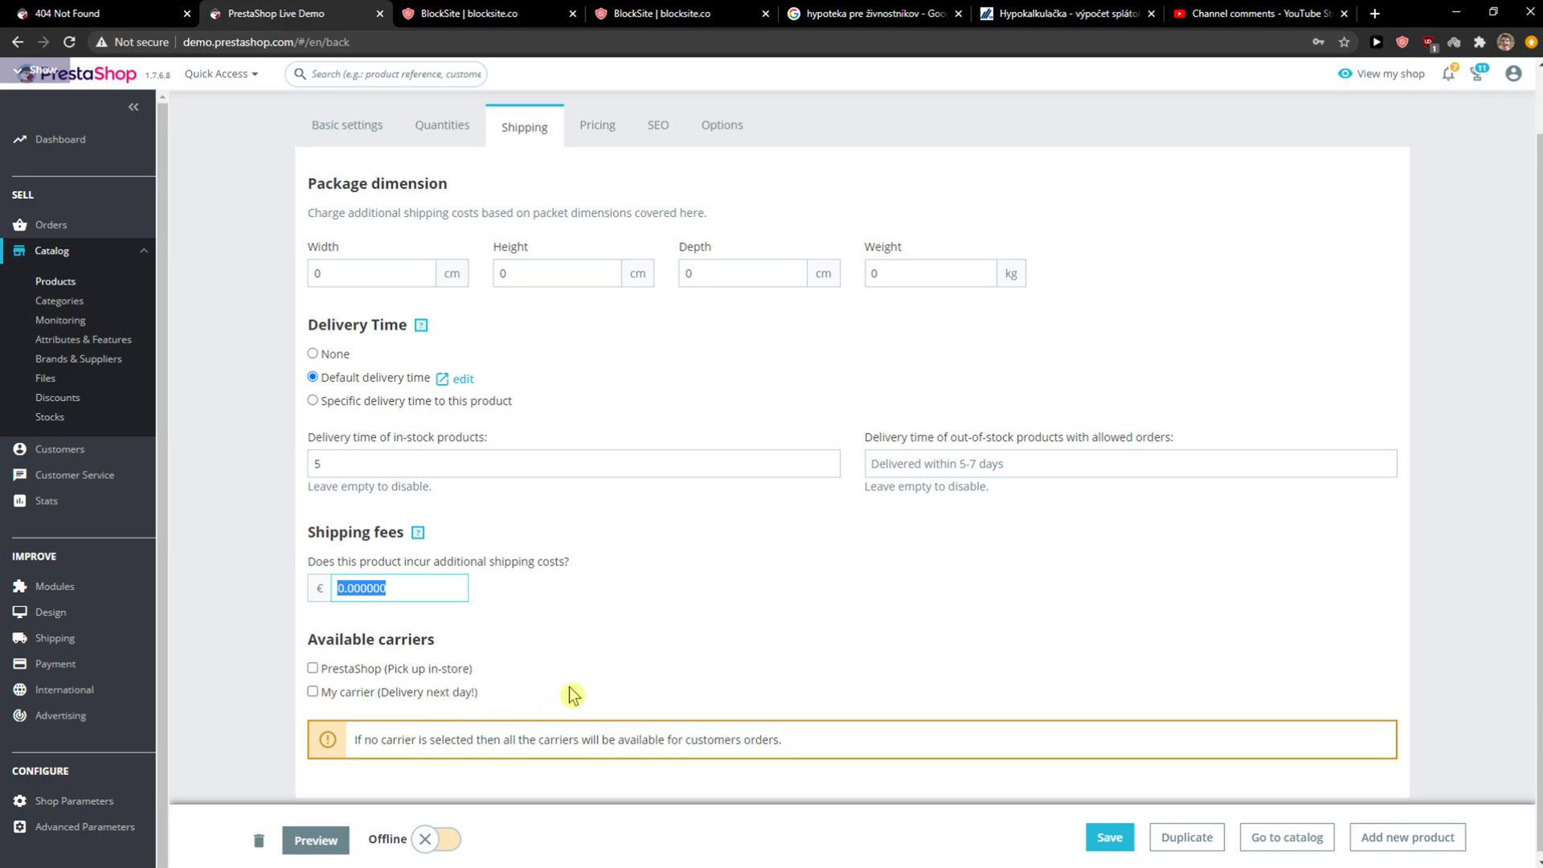
pyautogui.scroll(1, 572, 695)
pyautogui.scroll(-1, 699, 688)
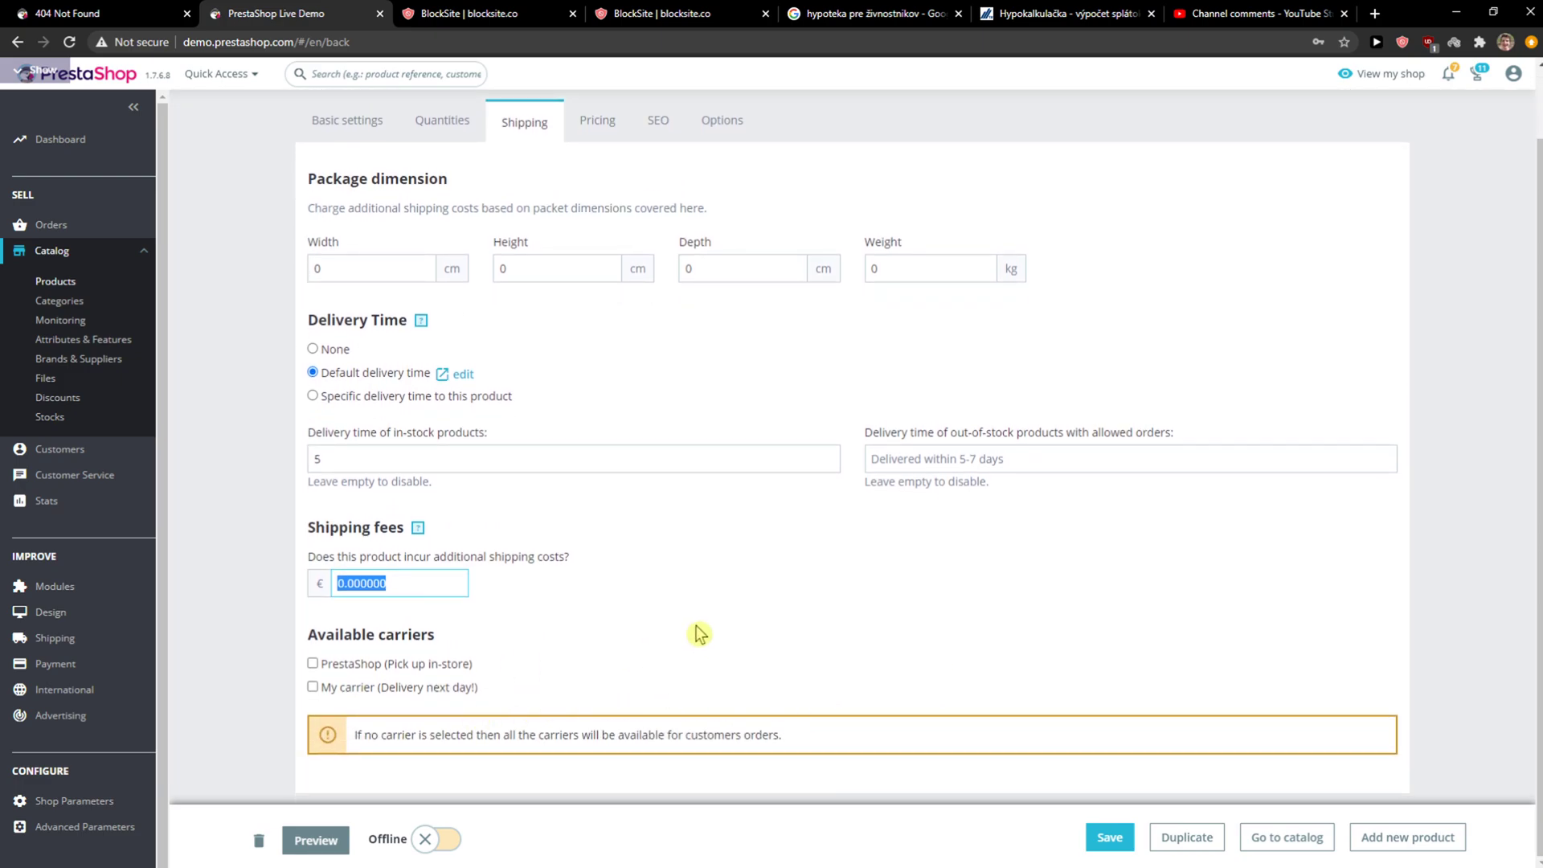
# Review the Pricing tab: prices at 0, tax rule FR Taux standard (20%)
pyautogui.click(592, 116)
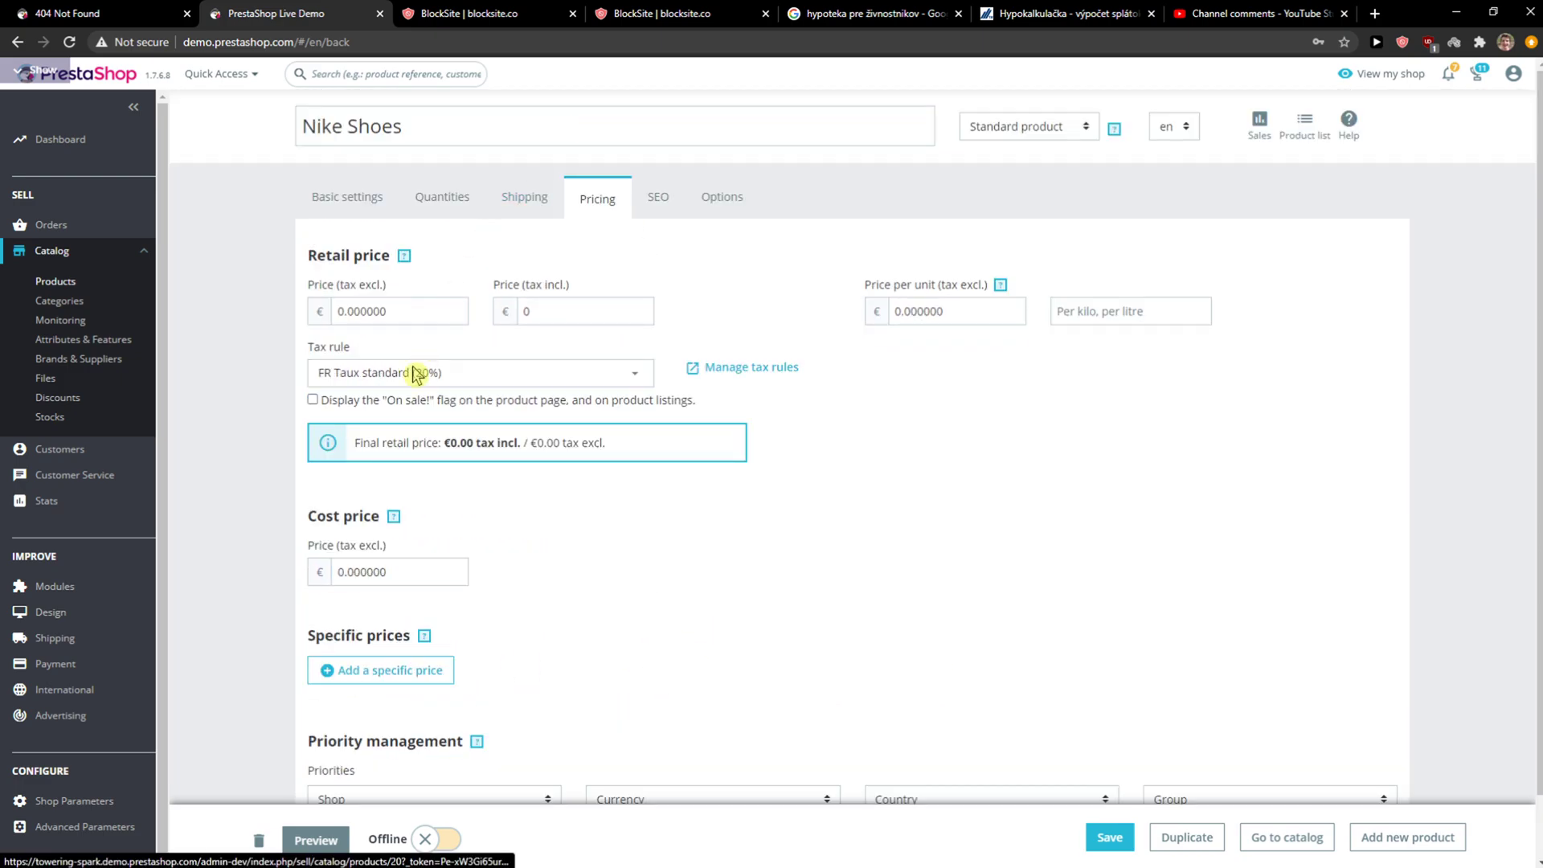
pyautogui.click(568, 324)
pyautogui.click(335, 315)
pyautogui.click(608, 312)
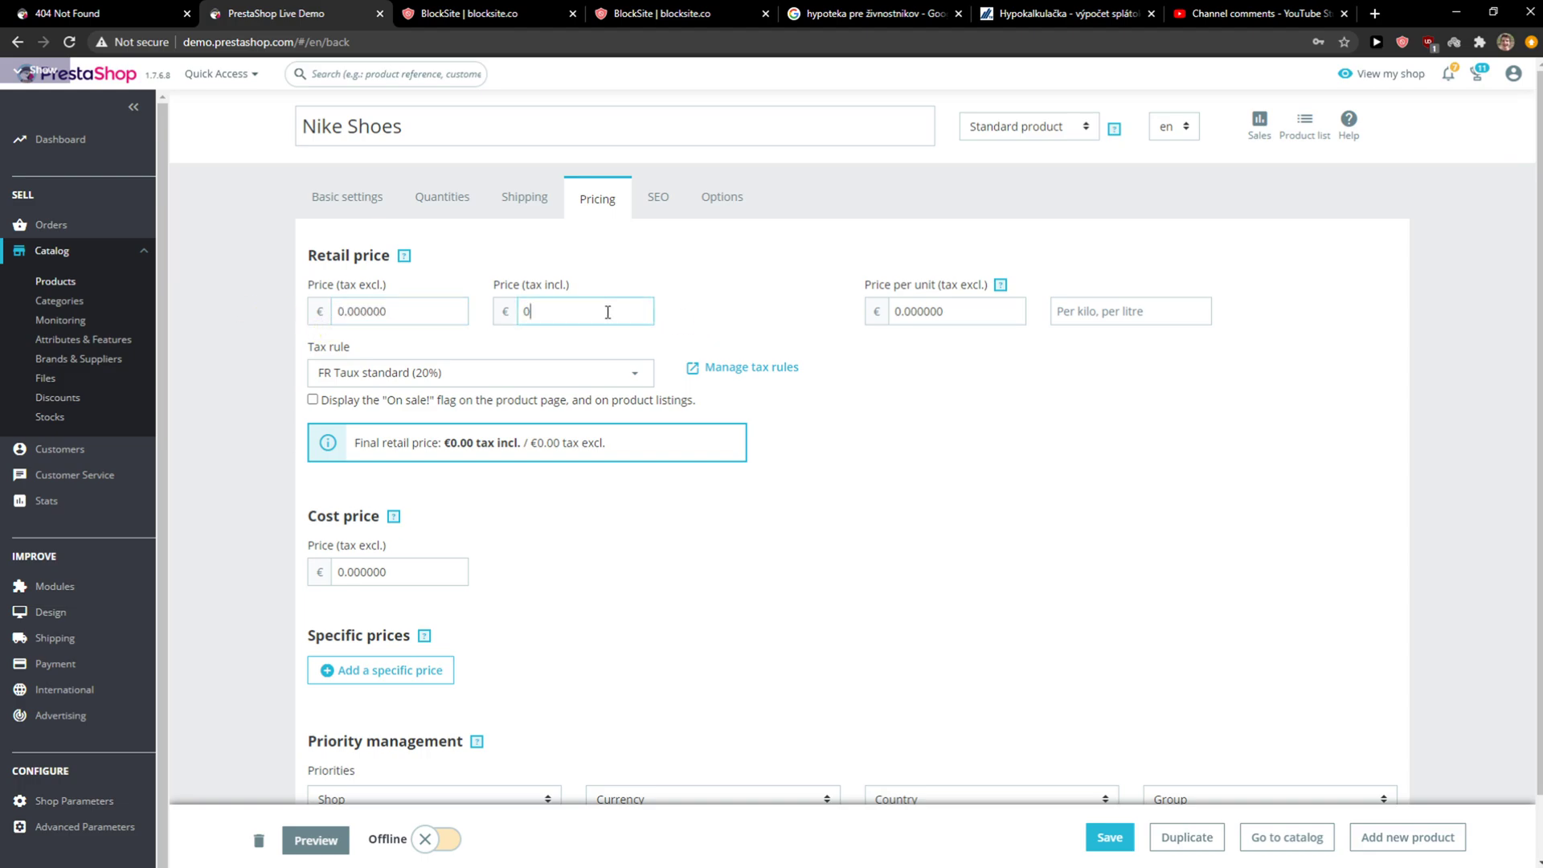
pyautogui.click(994, 304)
pyautogui.scroll(-1, 418, 374)
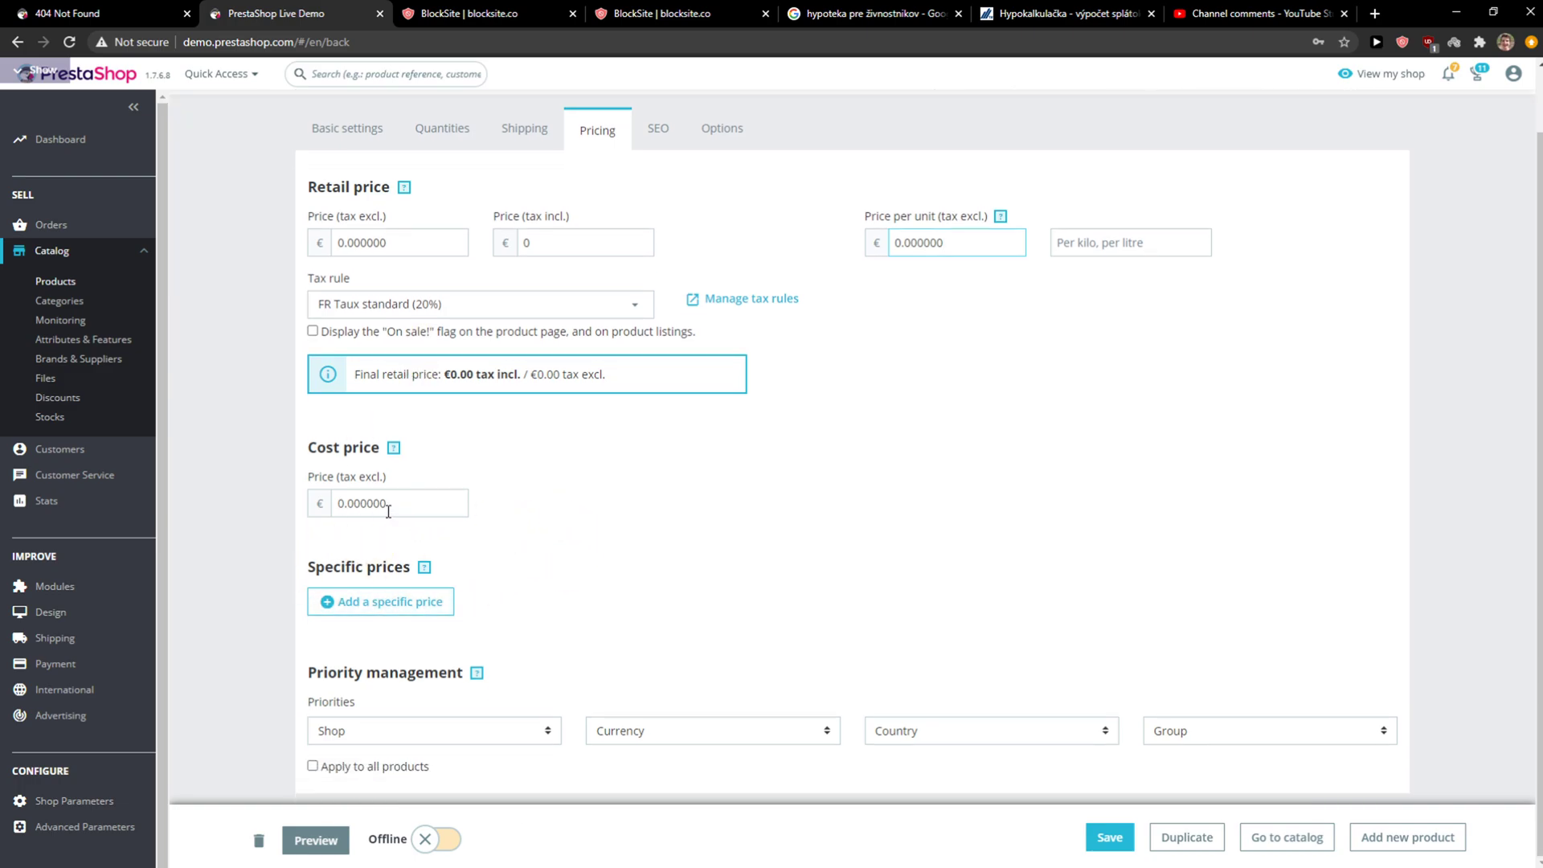
# Look over the SEO settings, with meta title, description and friendly URL still empty
pyautogui.click(674, 135)
pyautogui.scroll(-1, 368, 480)
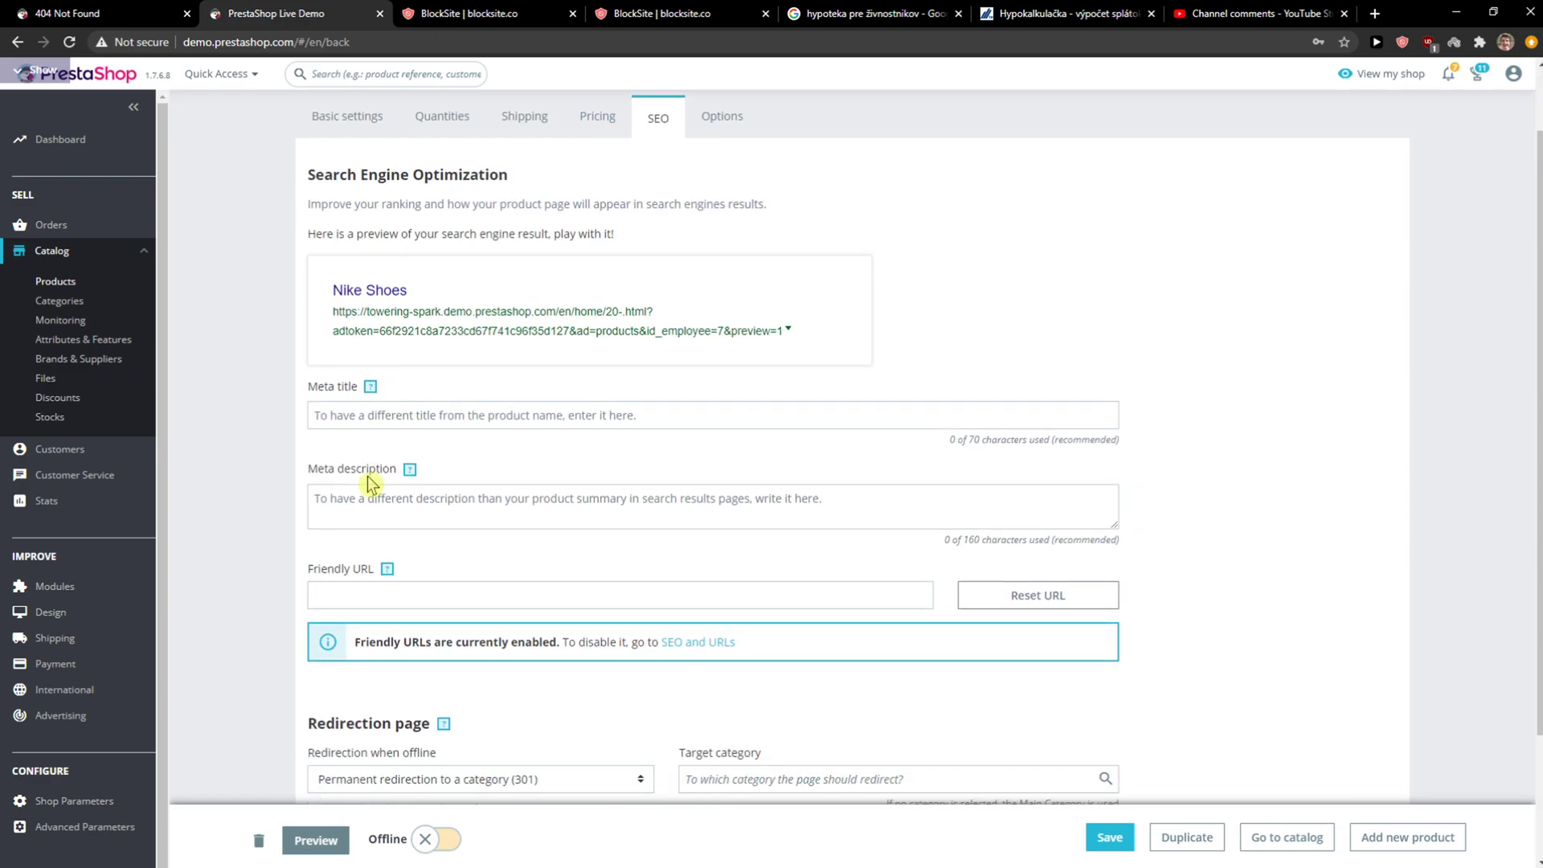
pyautogui.click(376, 418)
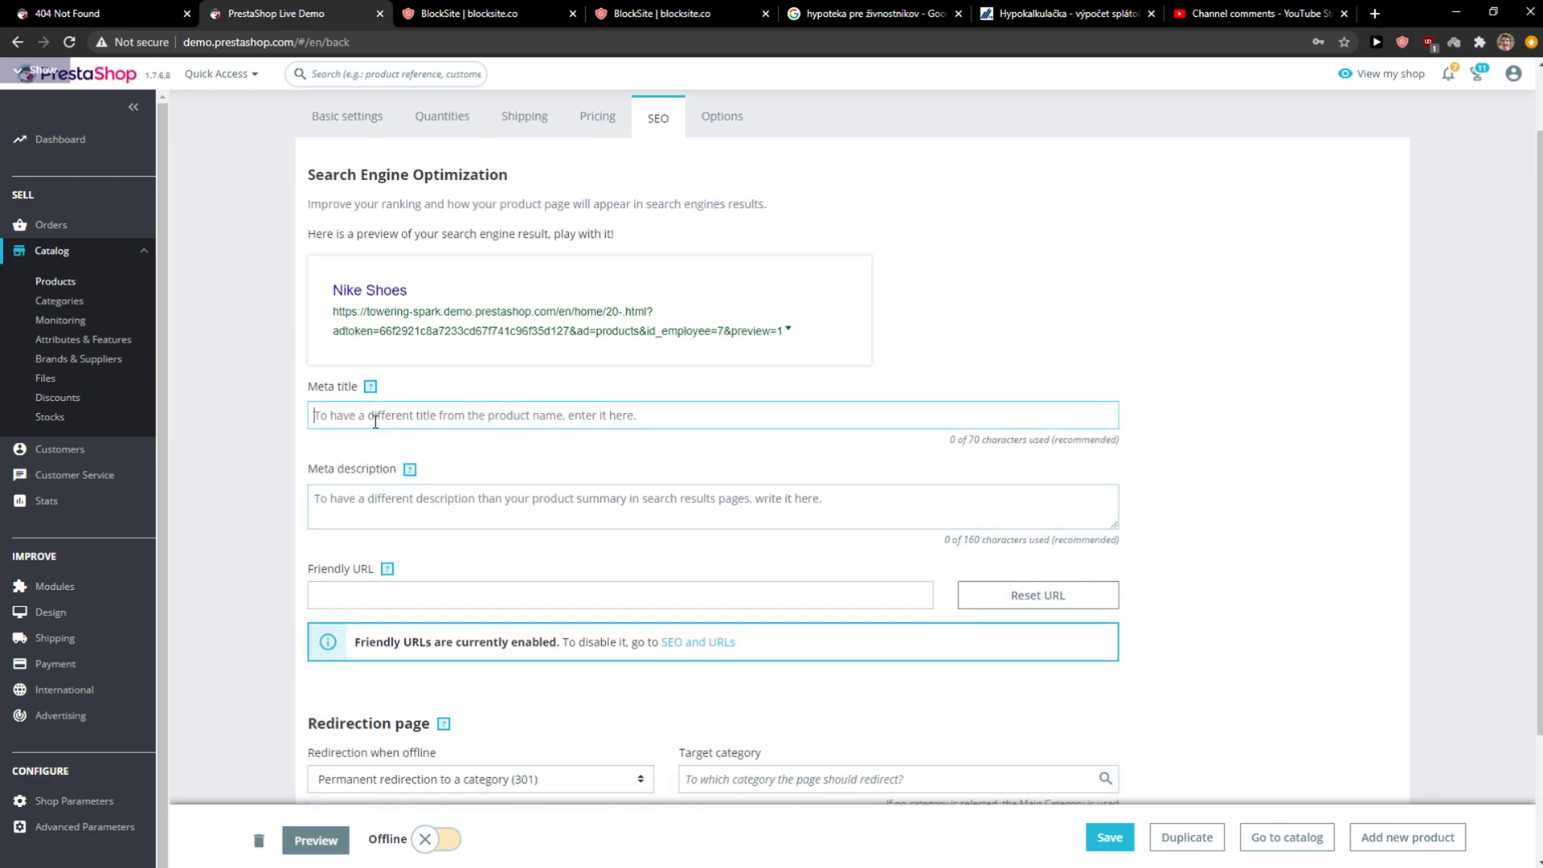
pyautogui.scroll(-2, 375, 422)
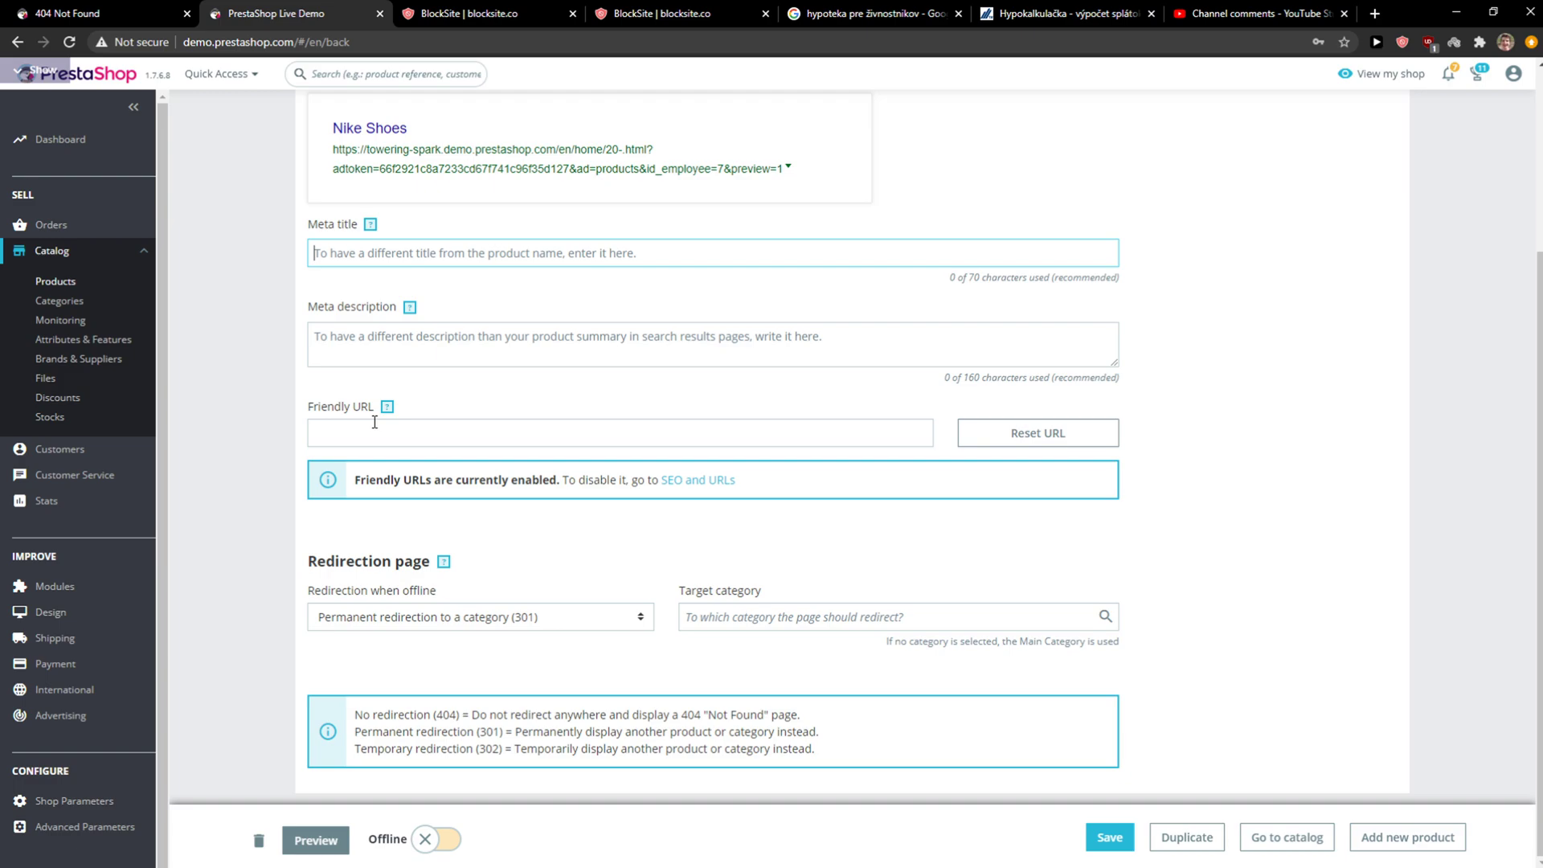
pyautogui.scroll(3, 374, 421)
pyautogui.scroll(-3, 374, 421)
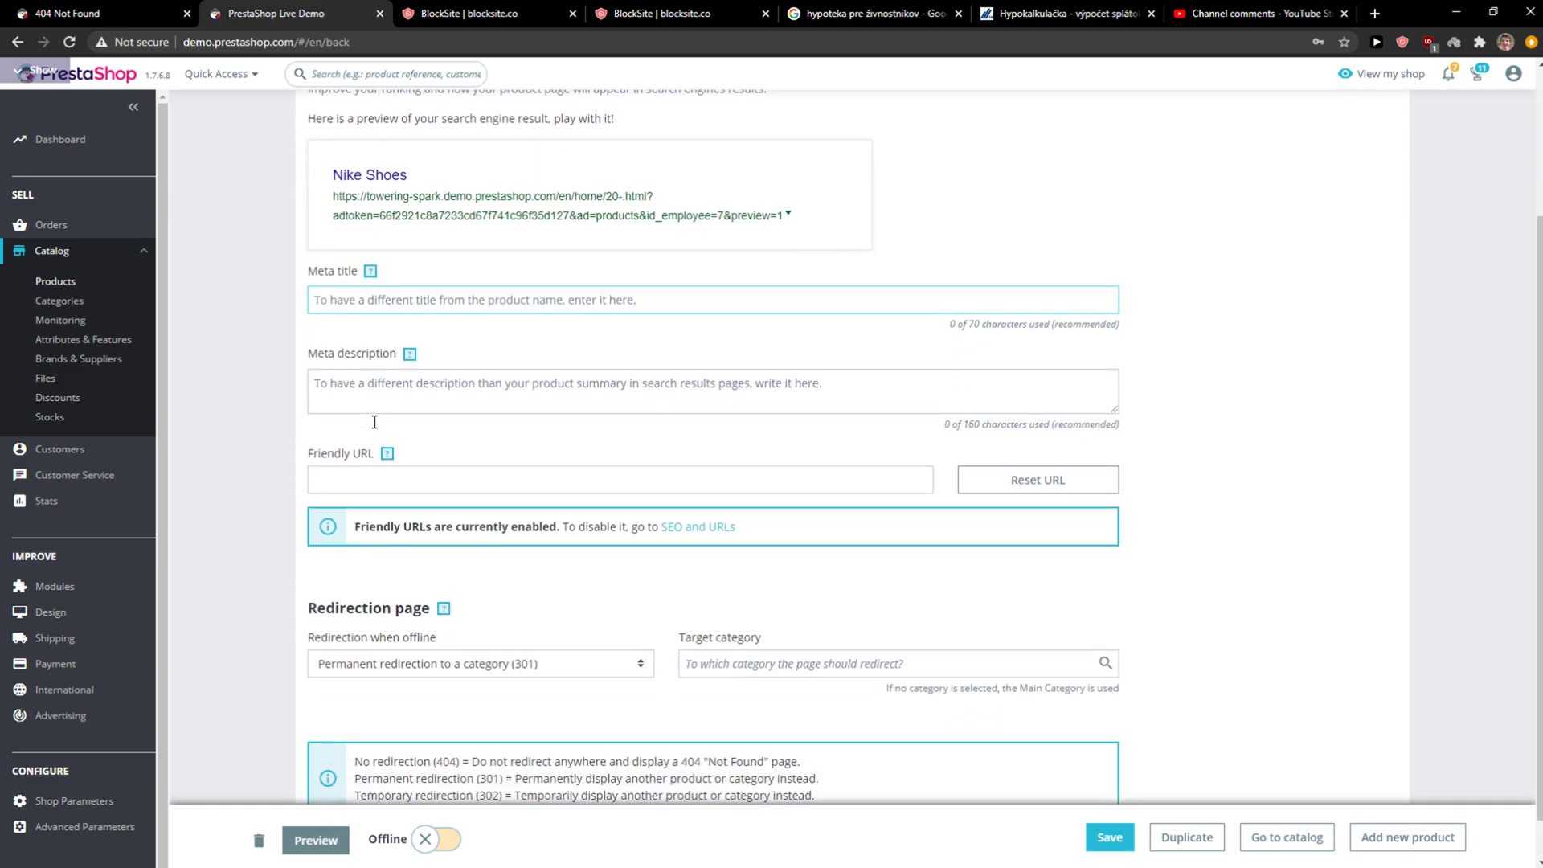
# In the Options tab, keep the product's visibility set to Everywhere
pyautogui.scroll(3, 386, 420)
pyautogui.click(750, 203)
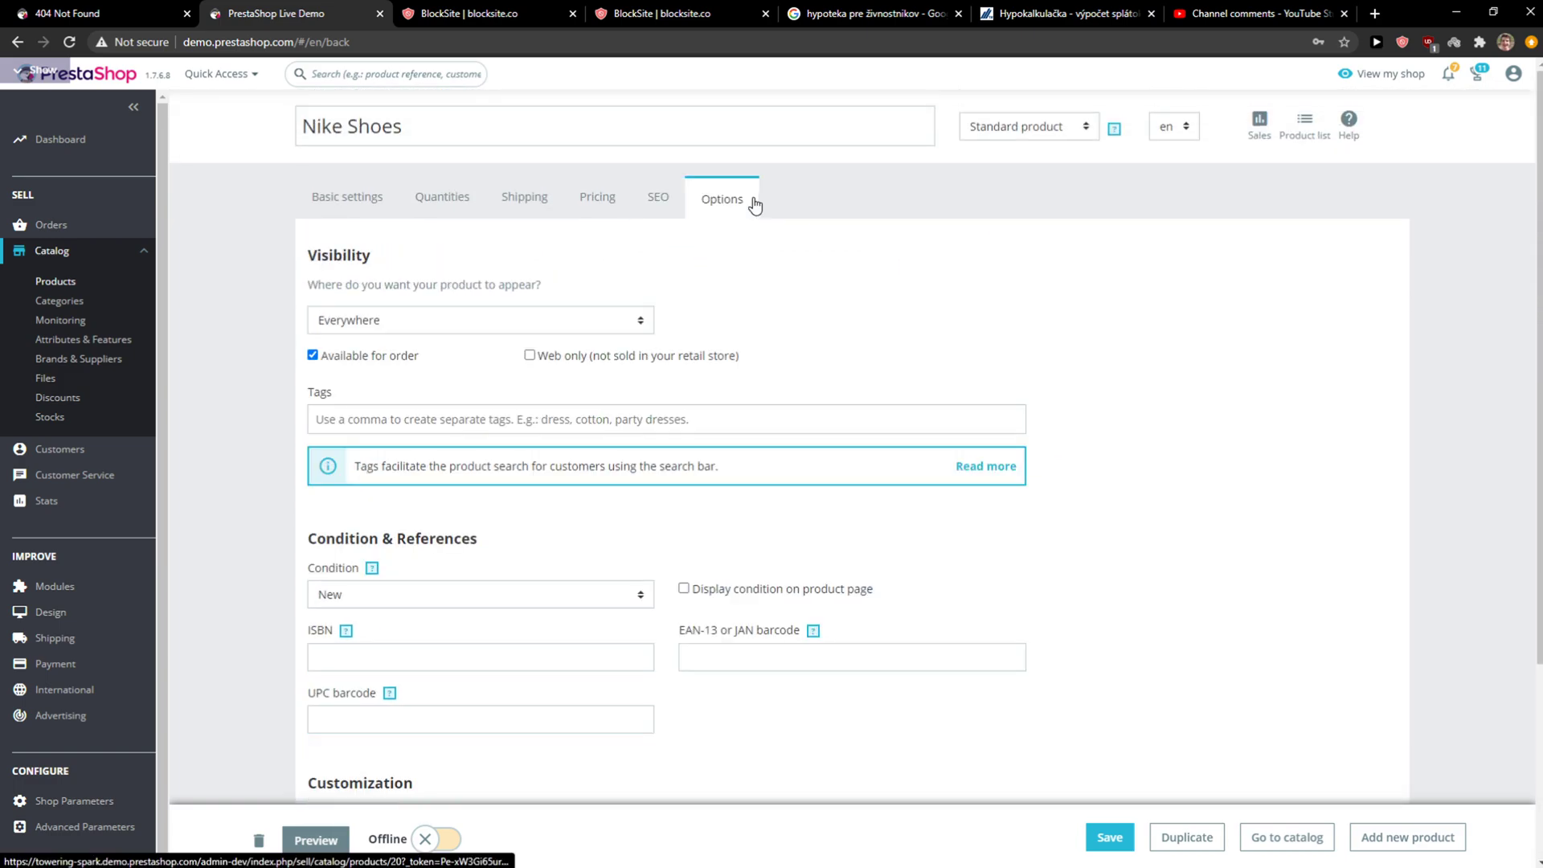
pyautogui.click(391, 323)
pyautogui.click(389, 328)
pyautogui.click(389, 328)
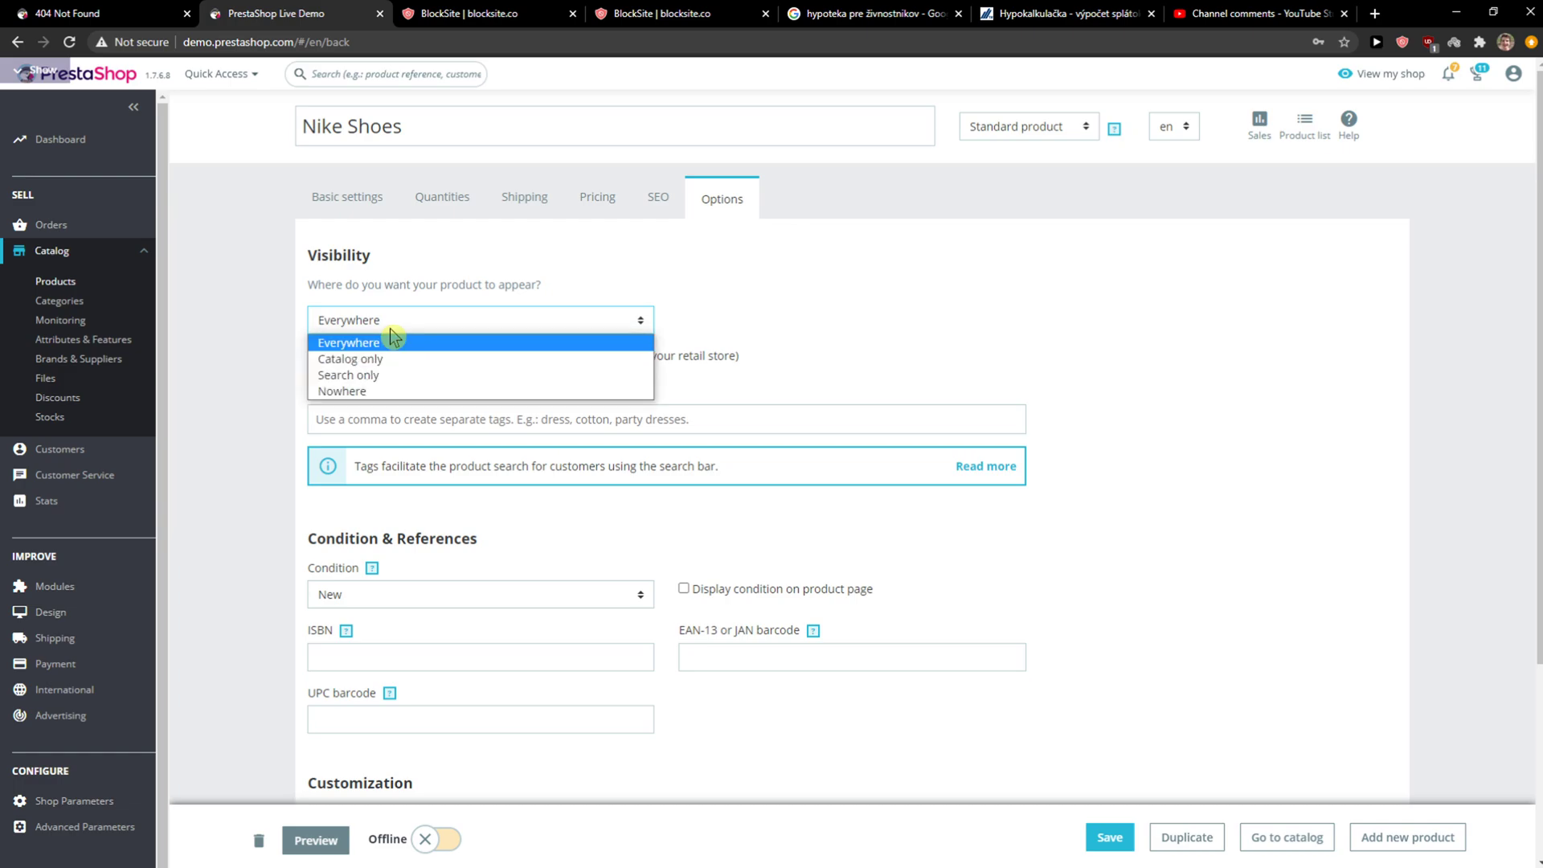
pyautogui.click(391, 337)
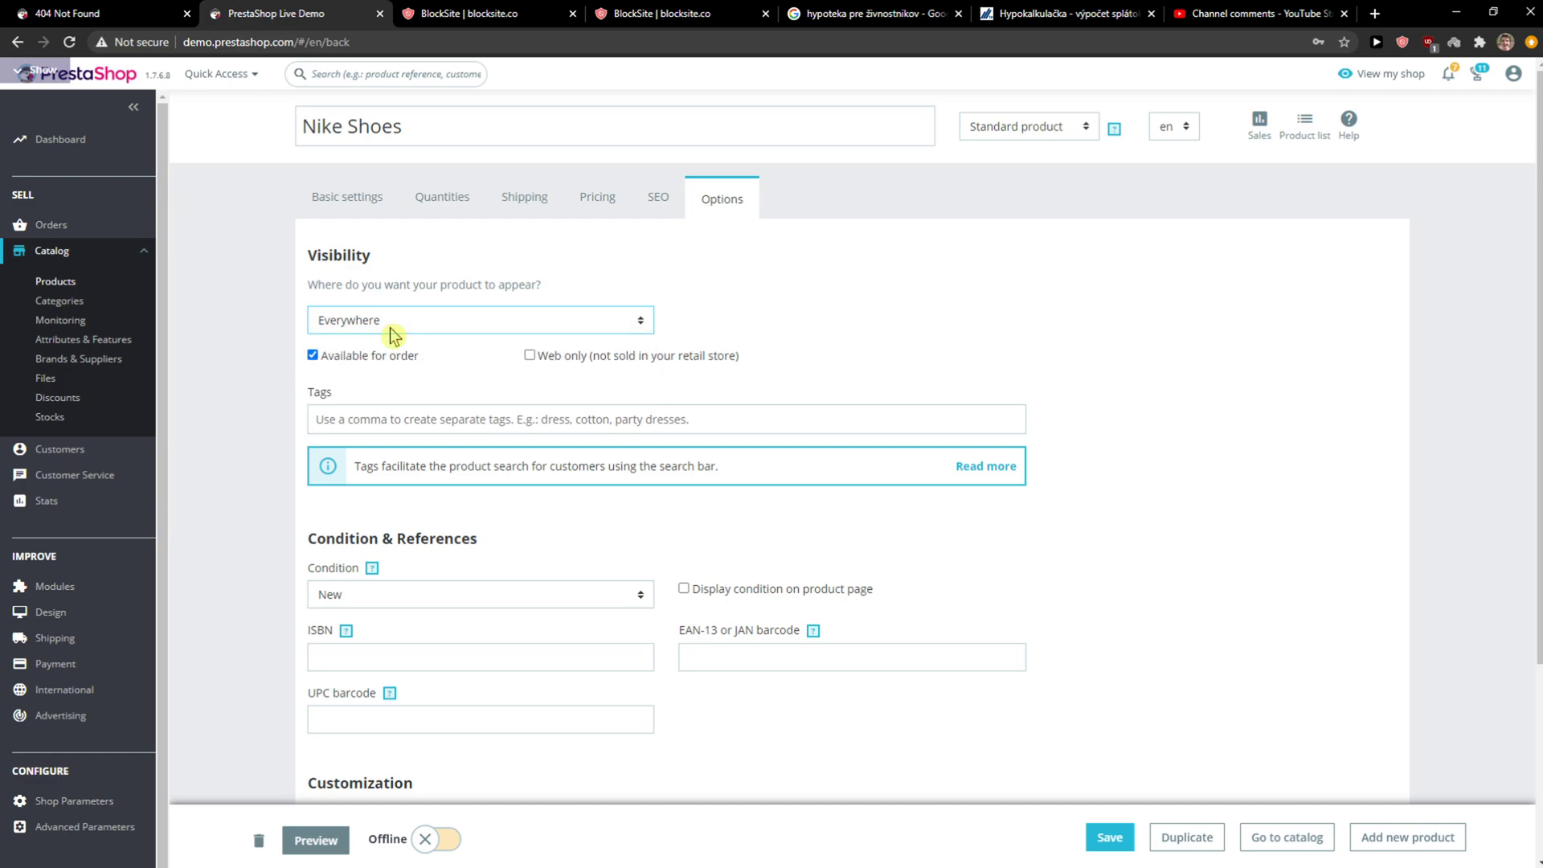
# Add a trial Text customization field, then delete it and confirm the deletion
pyautogui.scroll(-2, 390, 330)
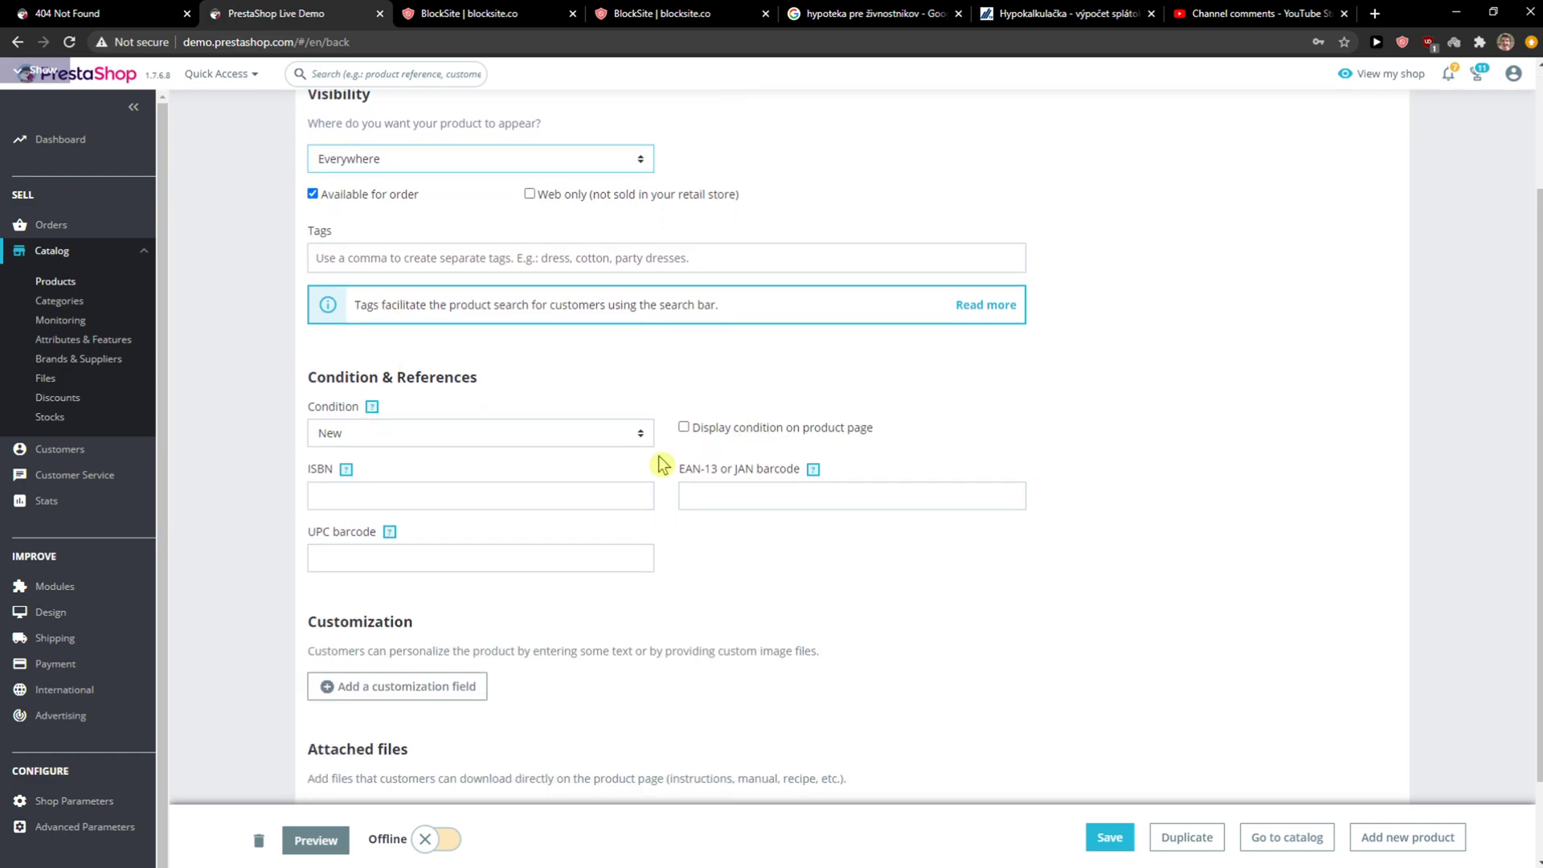
pyautogui.scroll(-1, 369, 488)
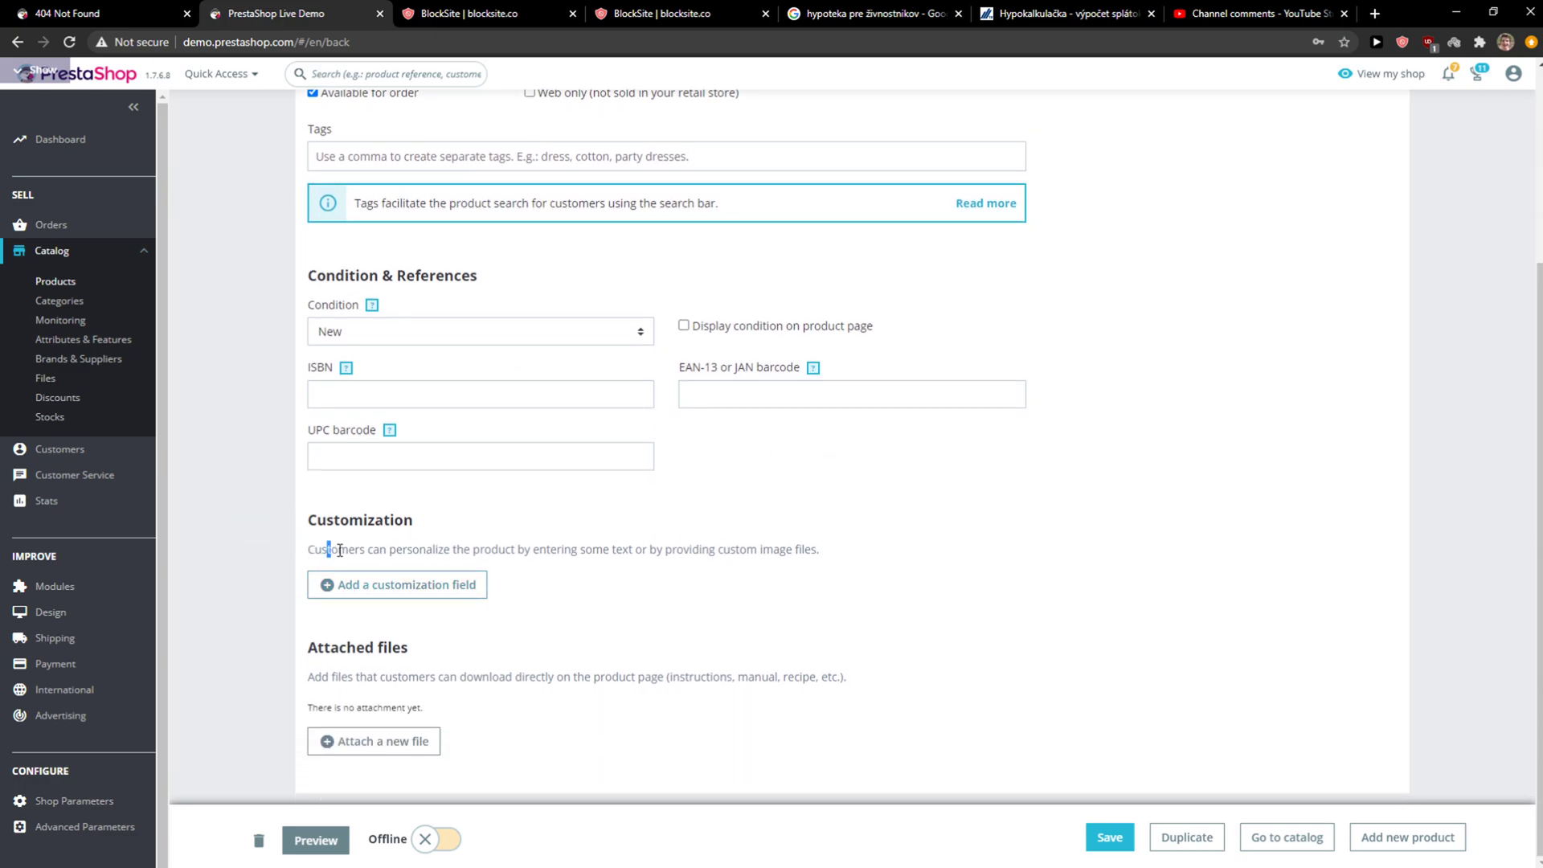
pyautogui.moveTo(339, 550); pyautogui.dragTo(850, 562)
pyautogui.click(851, 567)
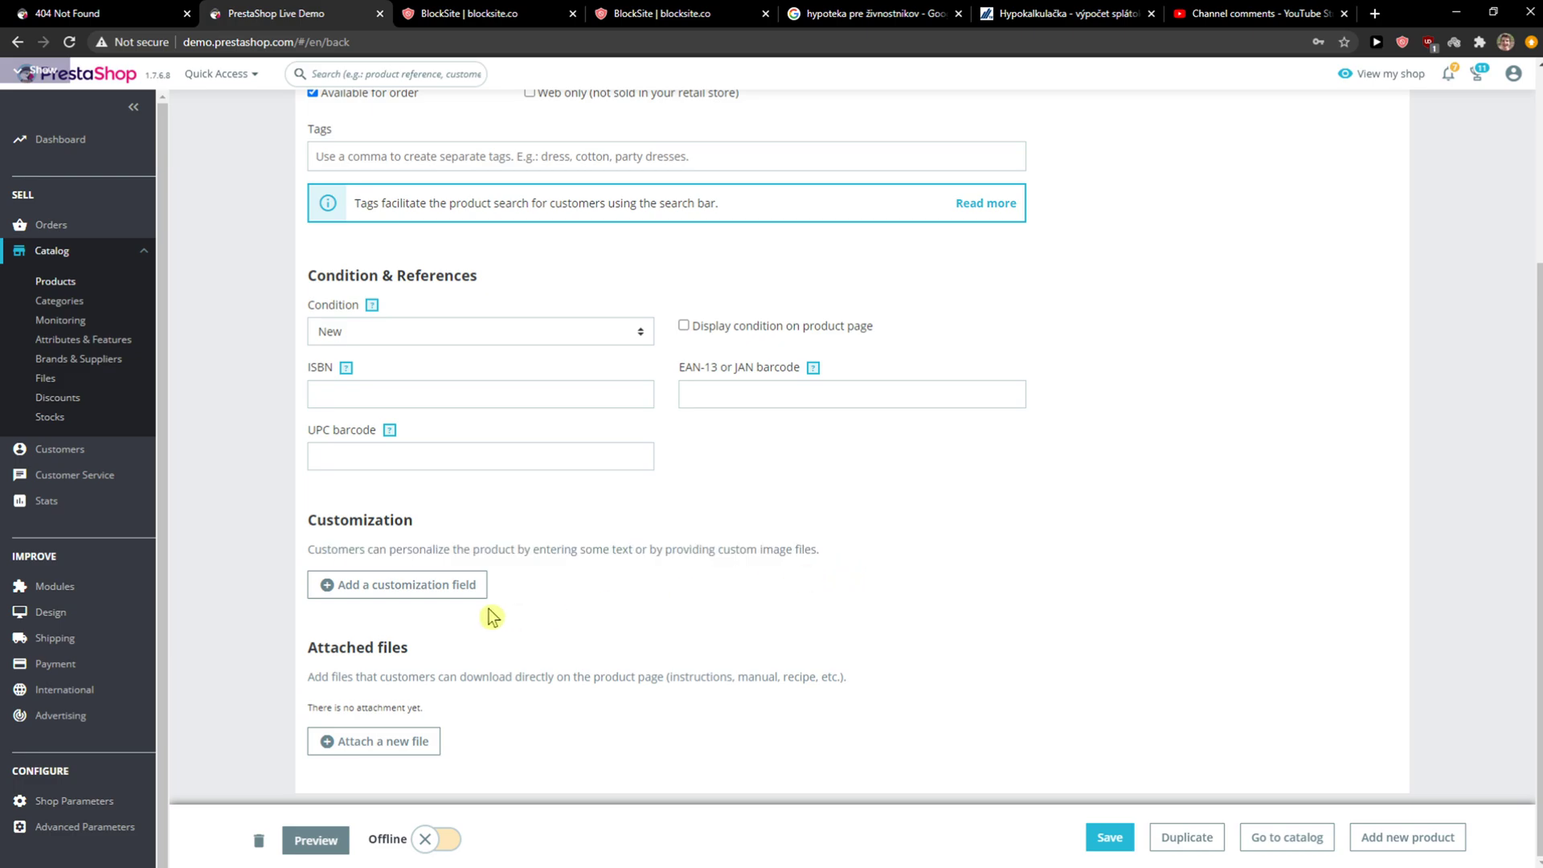
pyautogui.click(411, 587)
pyautogui.click(407, 530)
pyautogui.click(686, 523)
pyautogui.click(691, 524)
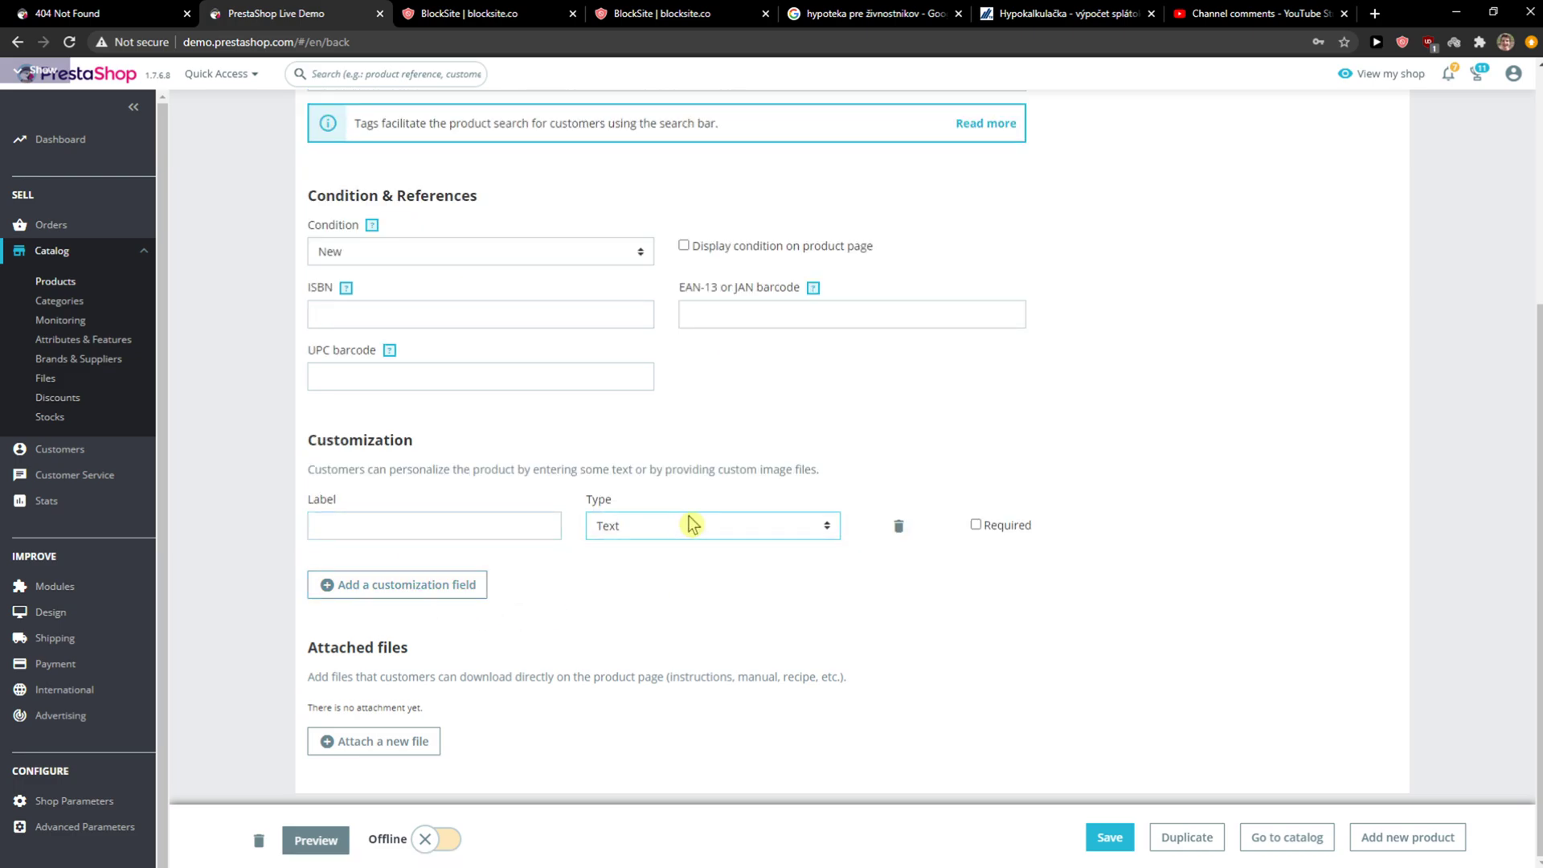
pyautogui.click(899, 527)
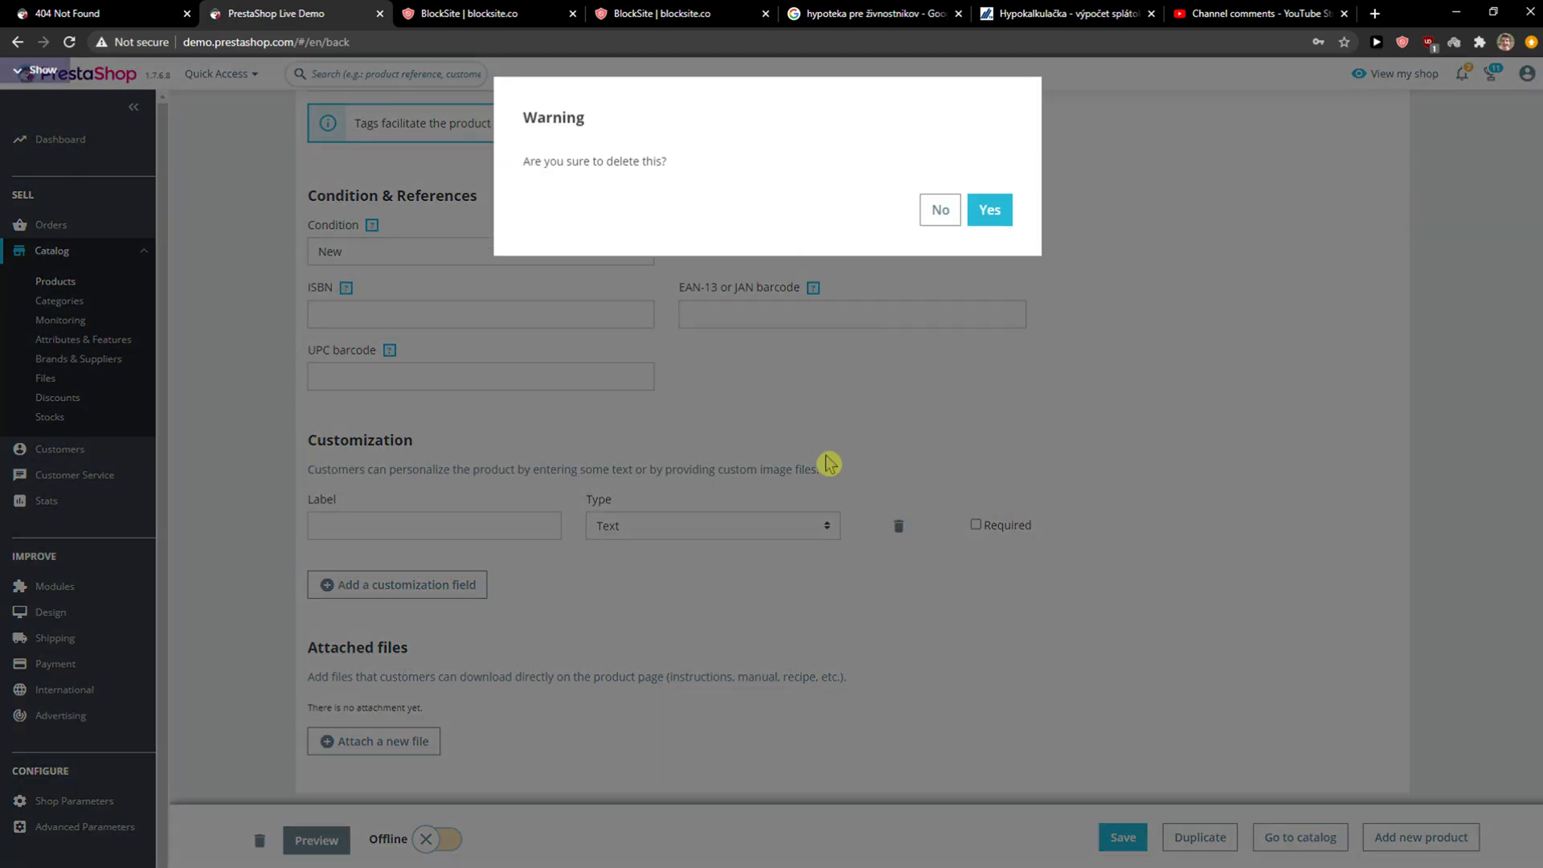
pyautogui.click(990, 213)
pyautogui.scroll(3, 707, 258)
# In Basic settings, switch Nike Shoes to a product with combinations
pyautogui.click(371, 197)
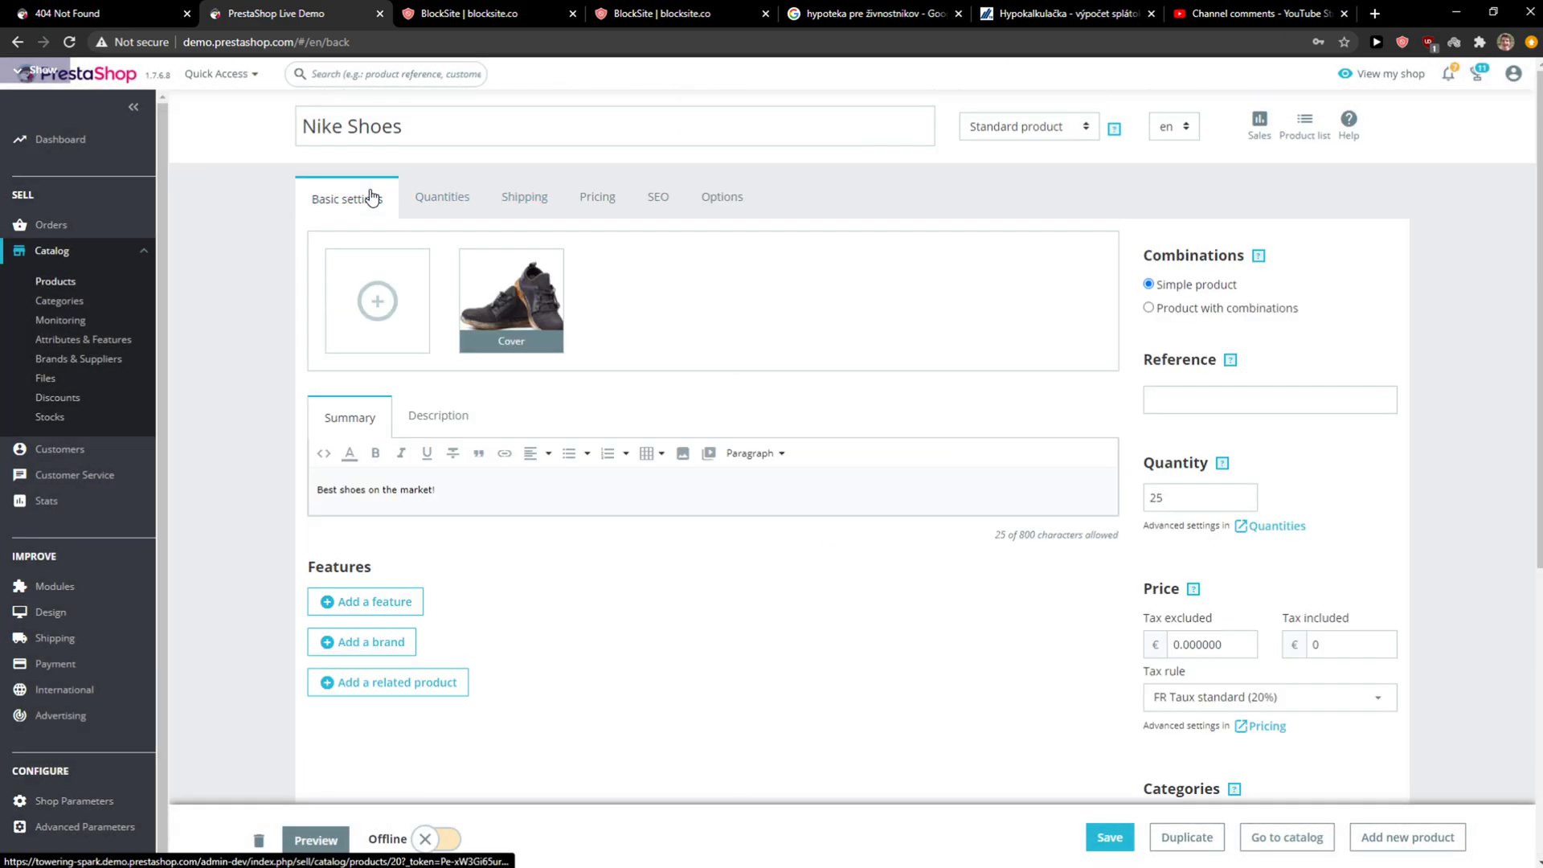
pyautogui.scroll(-3, 562, 398)
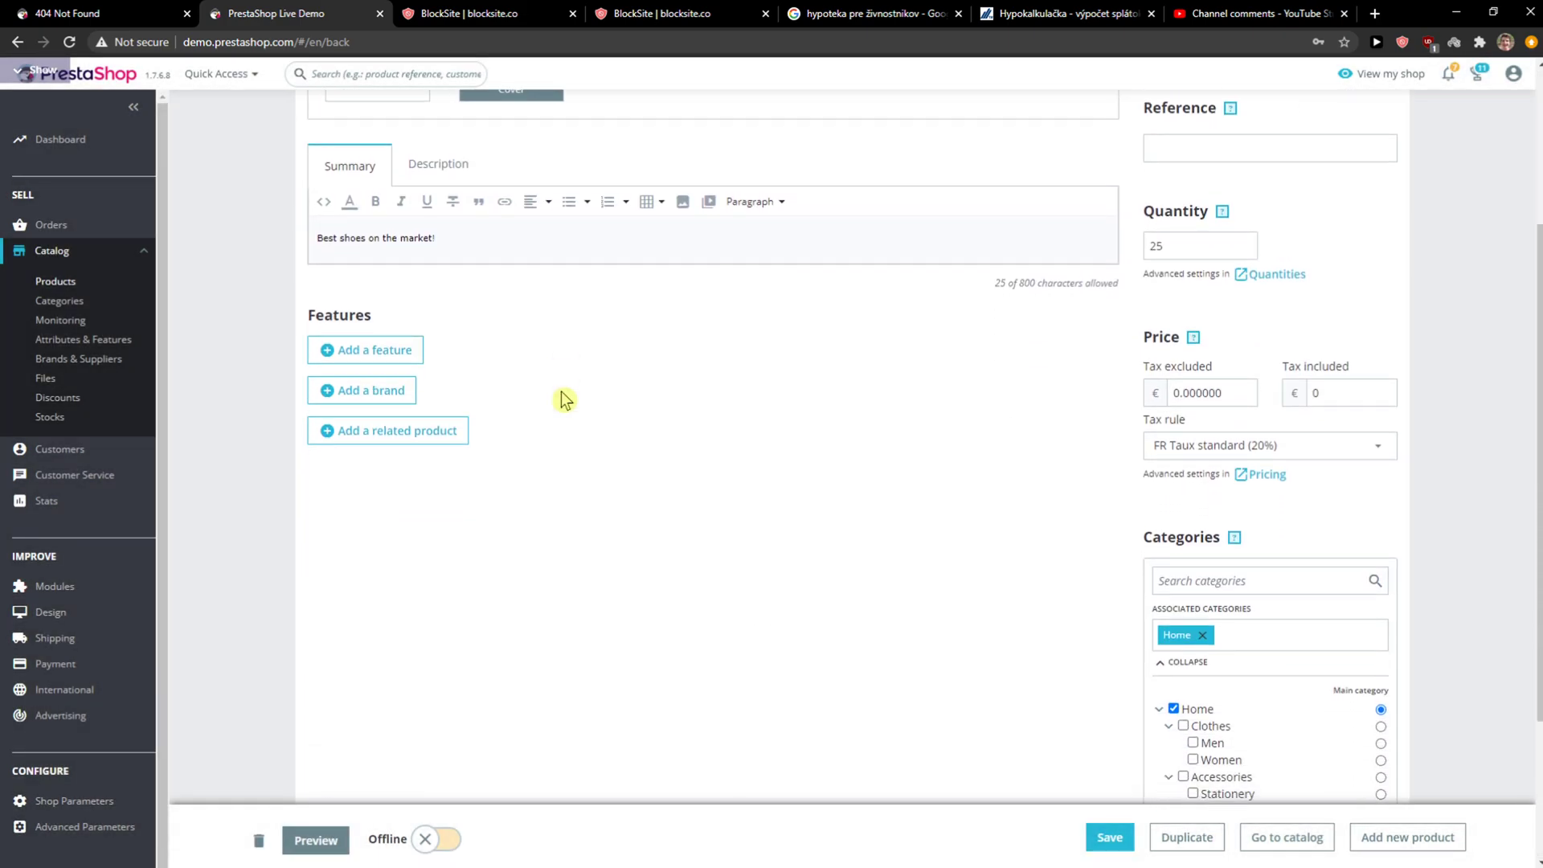
pyautogui.scroll(-3, 564, 399)
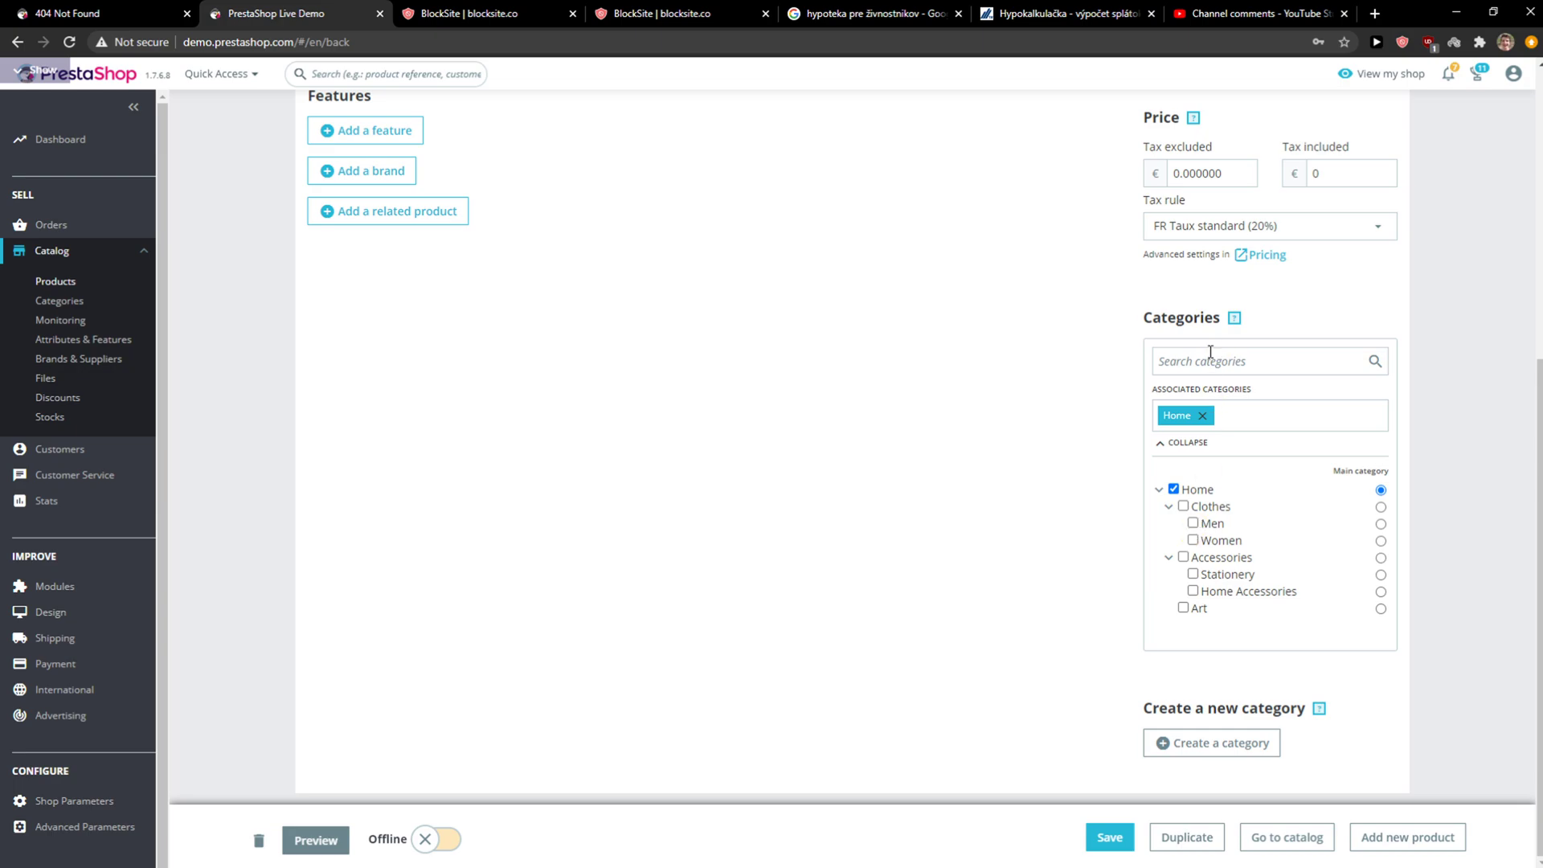
pyautogui.scroll(2, 1174, 741)
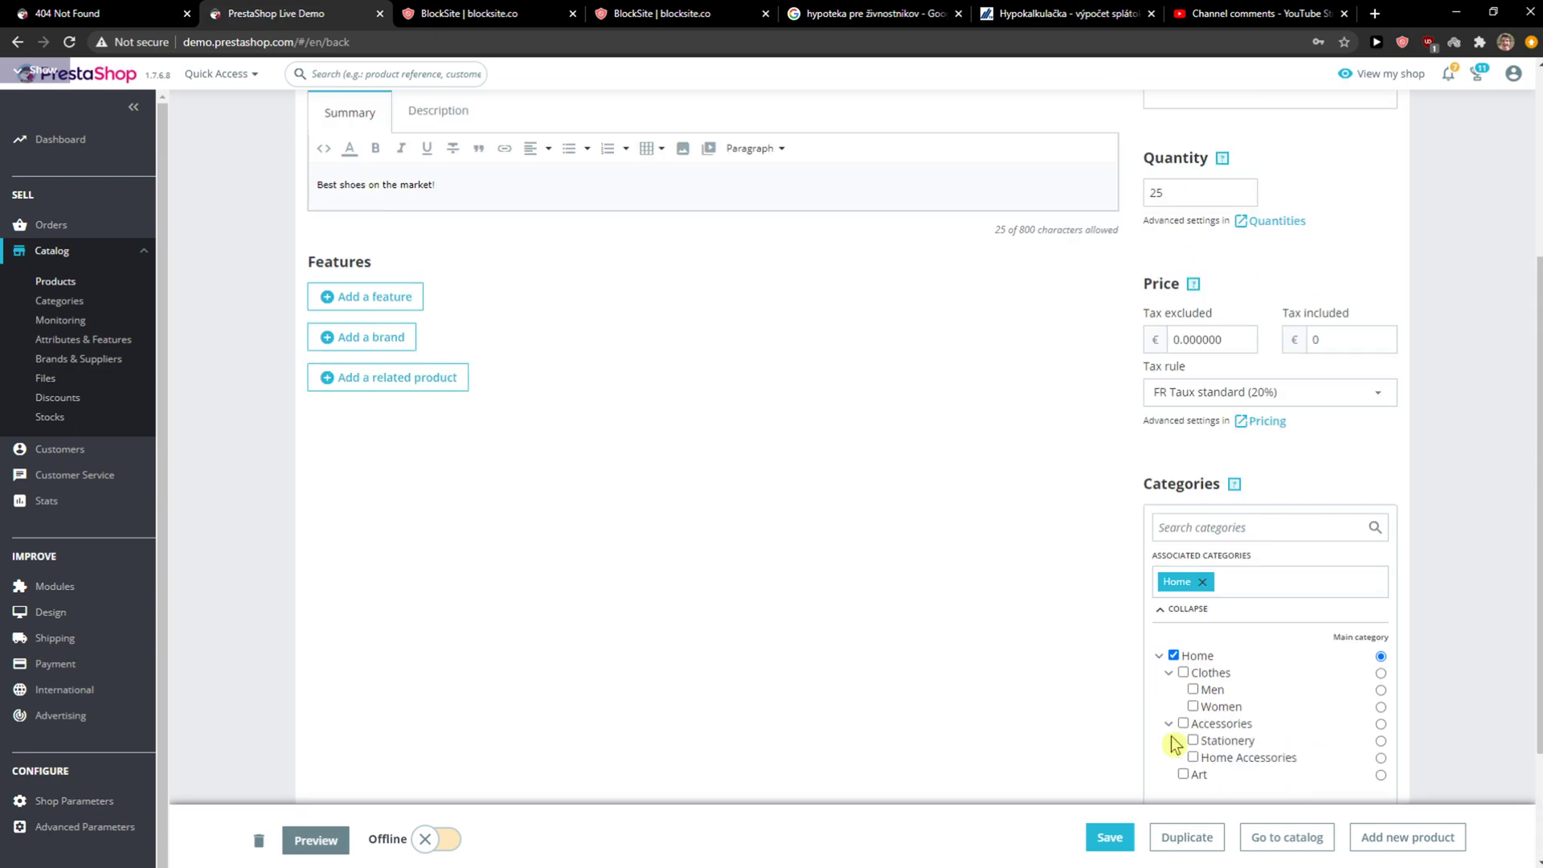
pyautogui.scroll(-2, 1174, 741)
pyautogui.scroll(3, 1233, 703)
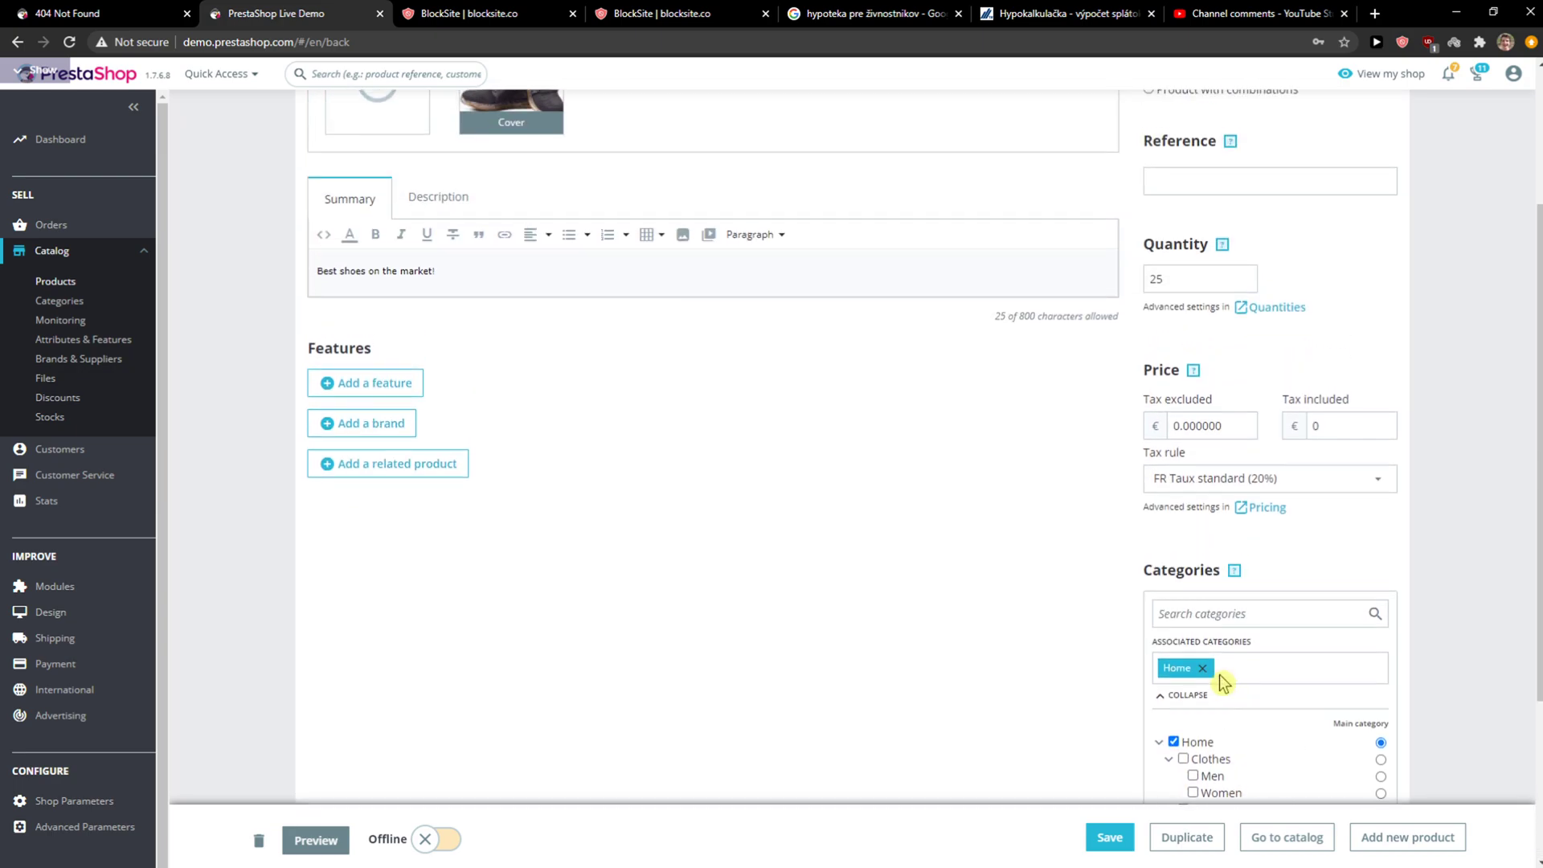
pyautogui.scroll(2, 1224, 682)
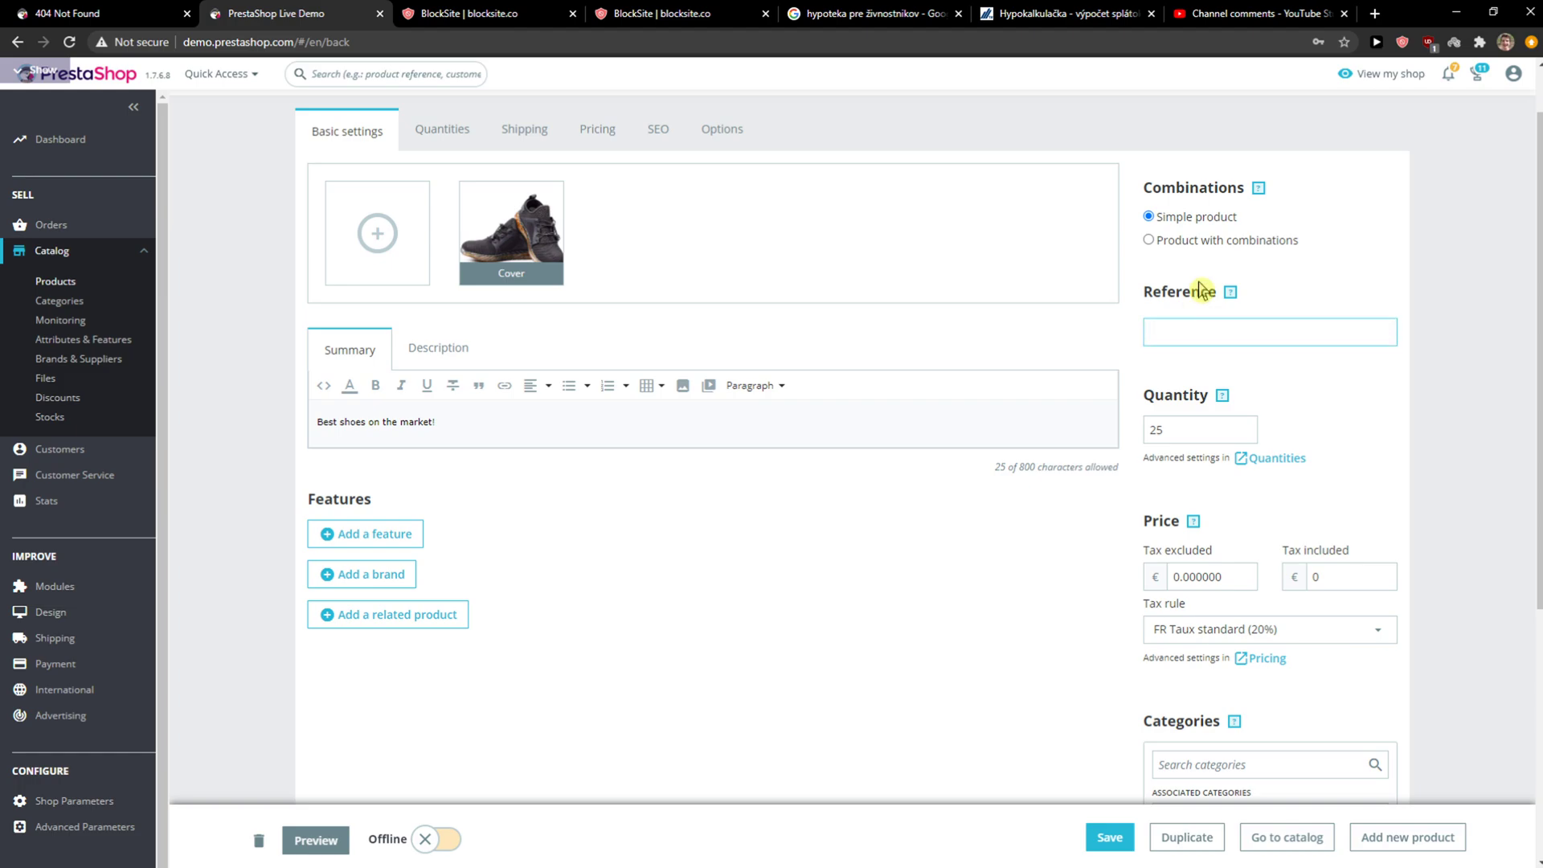
pyautogui.click(1162, 243)
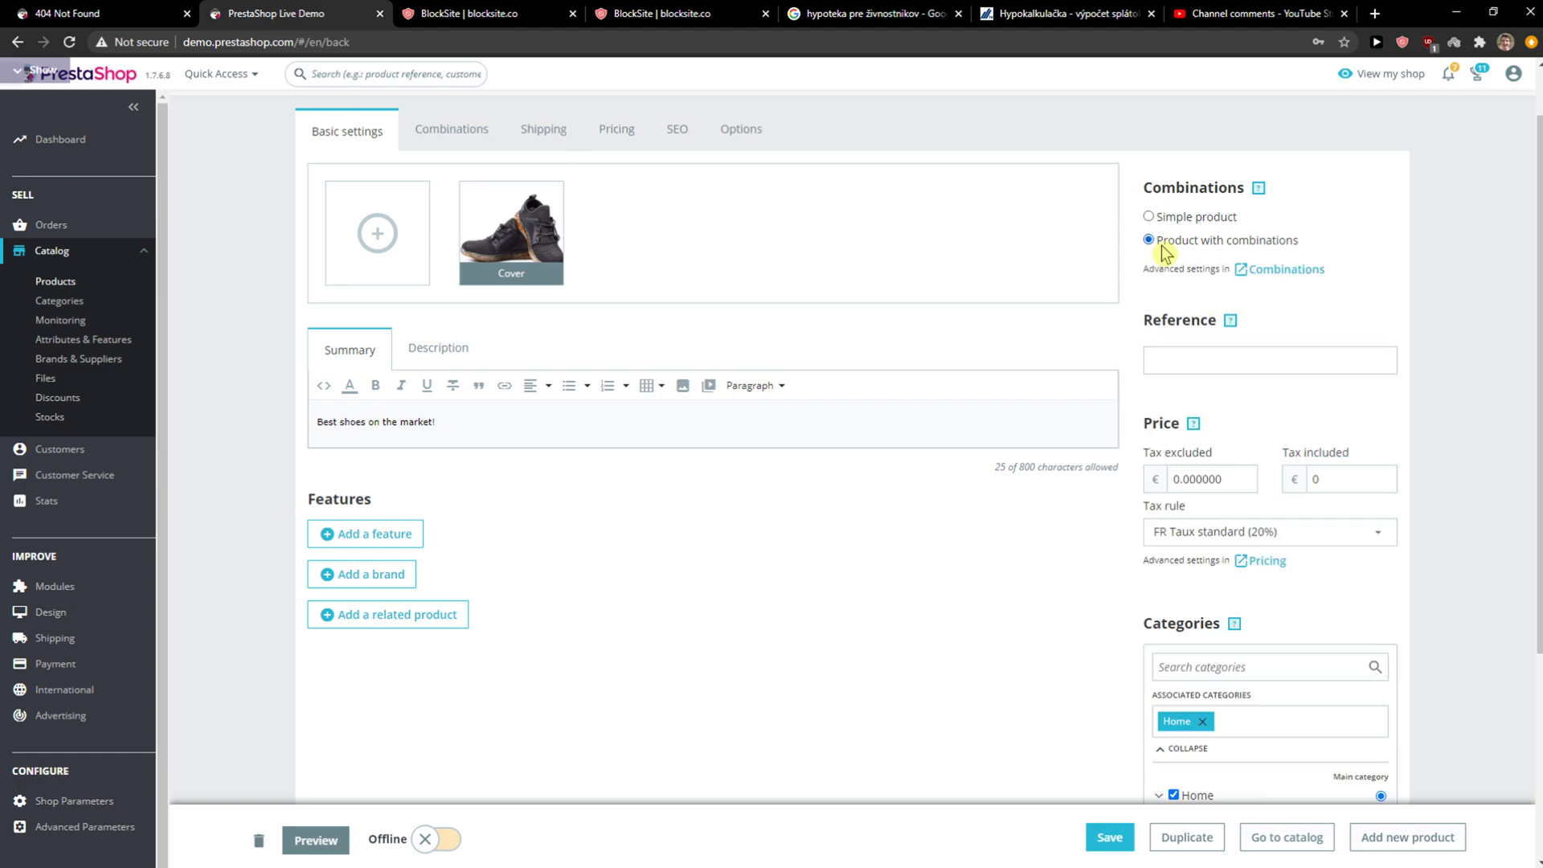
# Open the Combinations settings and attempt to save the product, which is rejected
pyautogui.click(1286, 270)
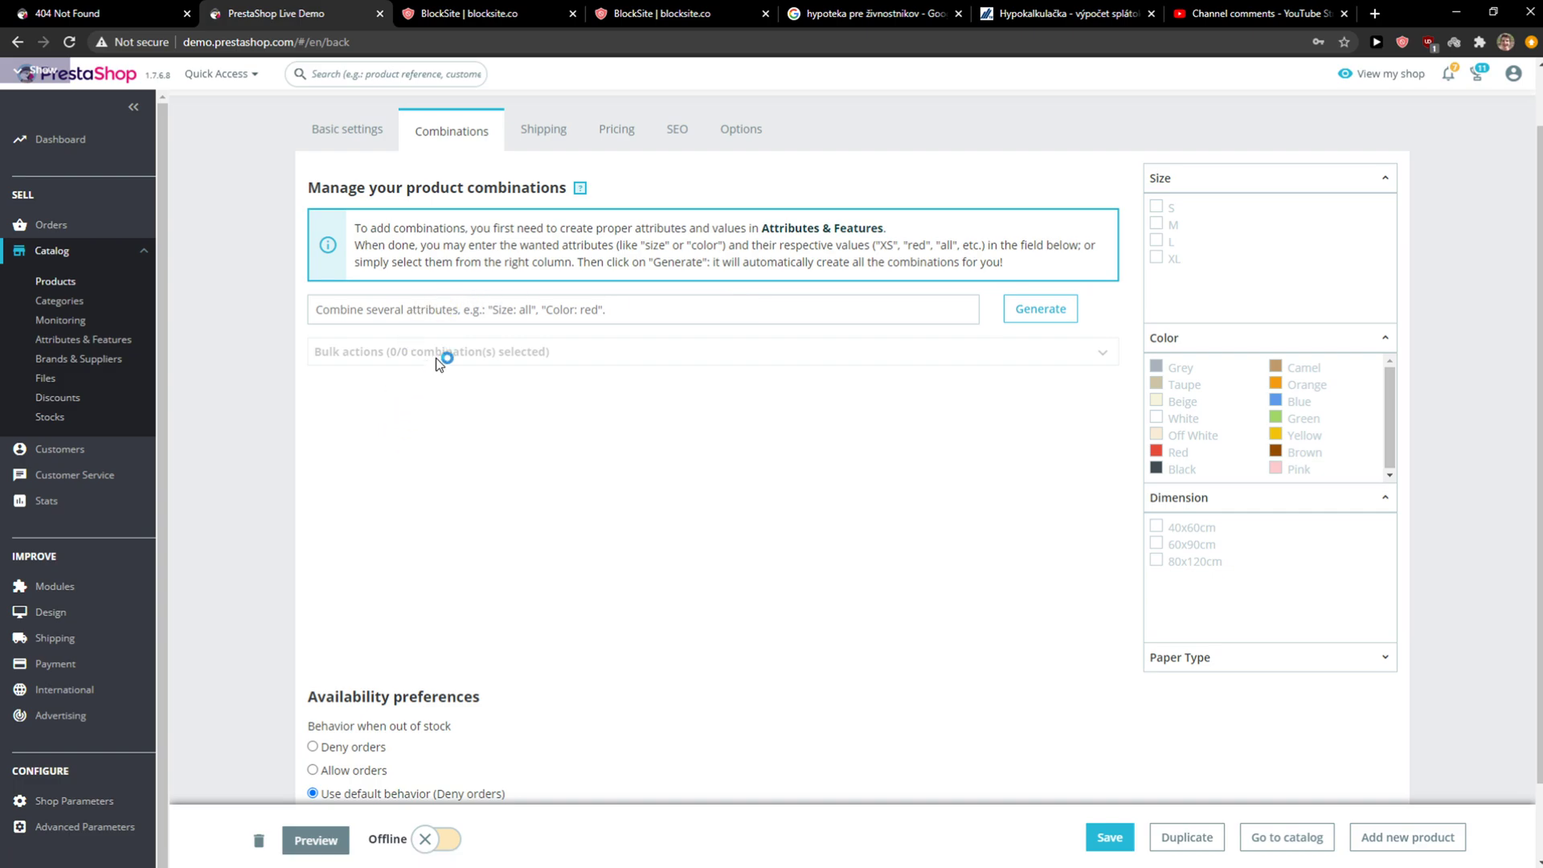
pyautogui.scroll(-1, 598, 426)
pyautogui.scroll(1, 594, 394)
pyautogui.scroll(-1, 532, 568)
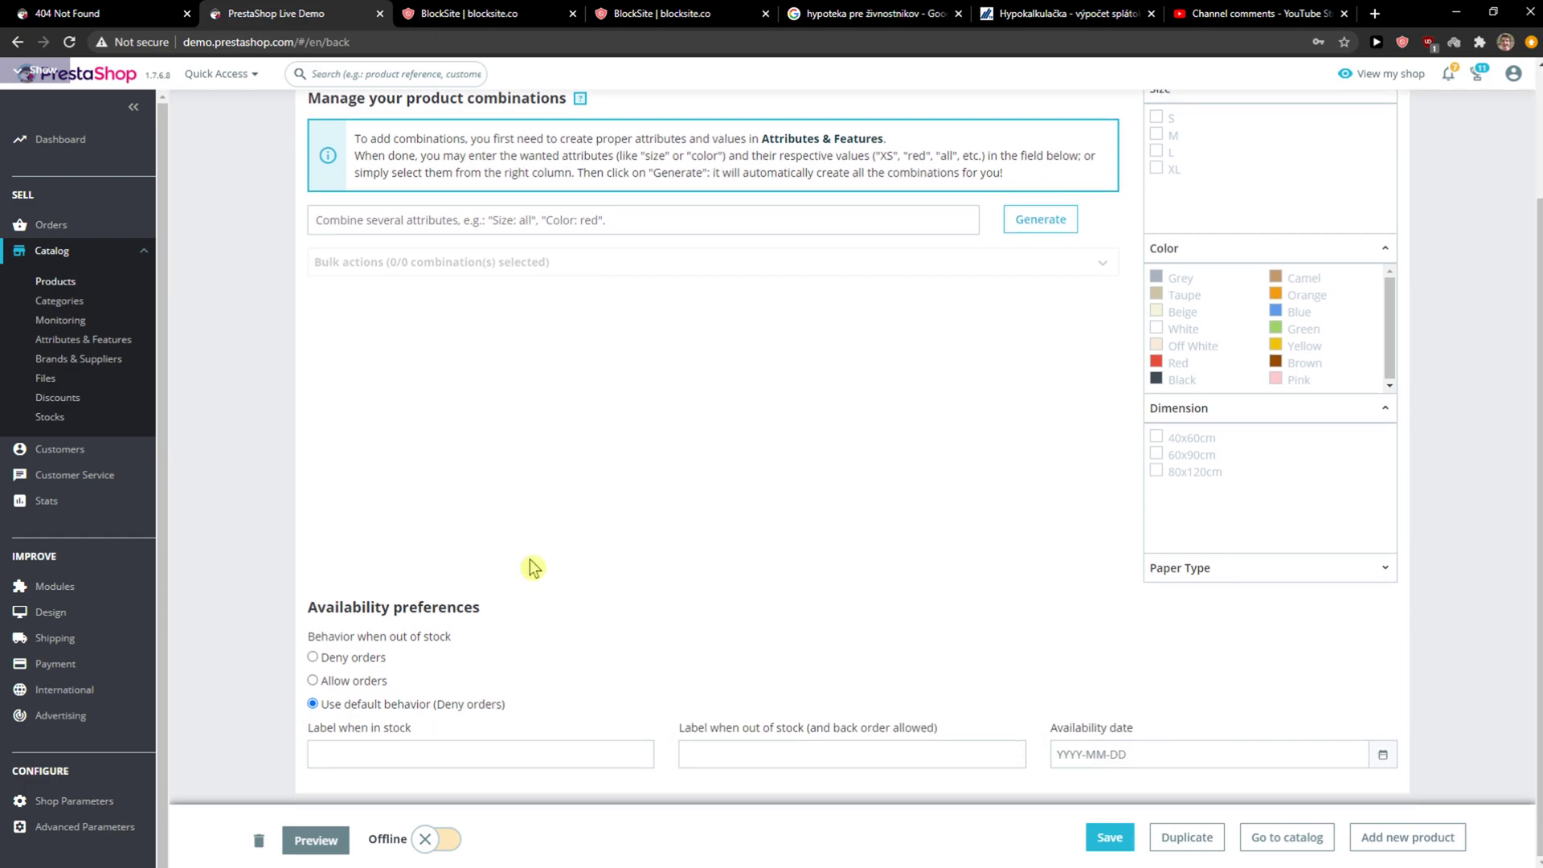
pyautogui.click(1125, 833)
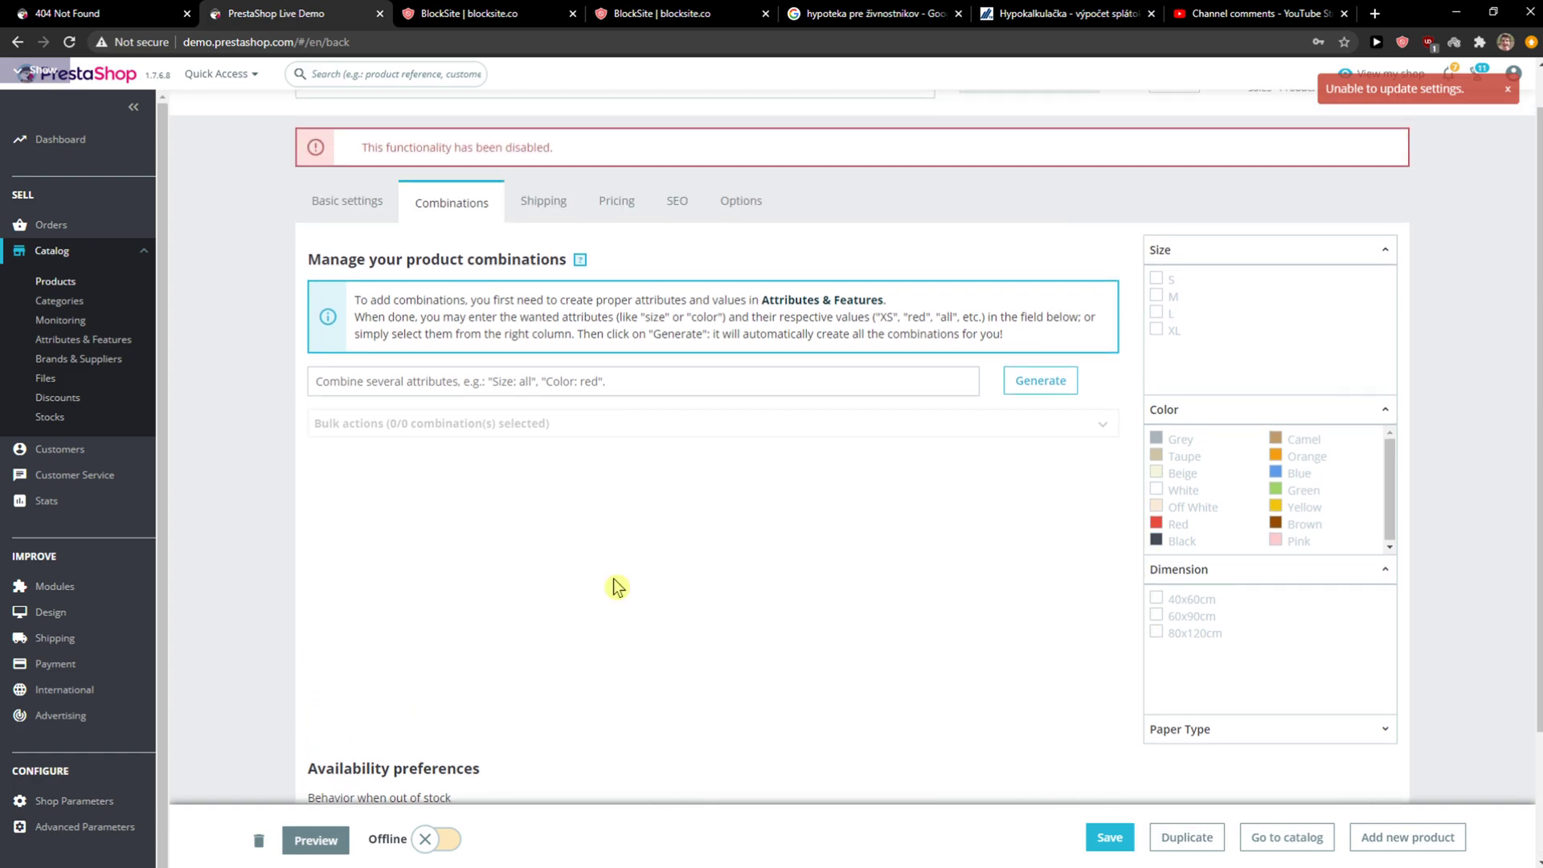